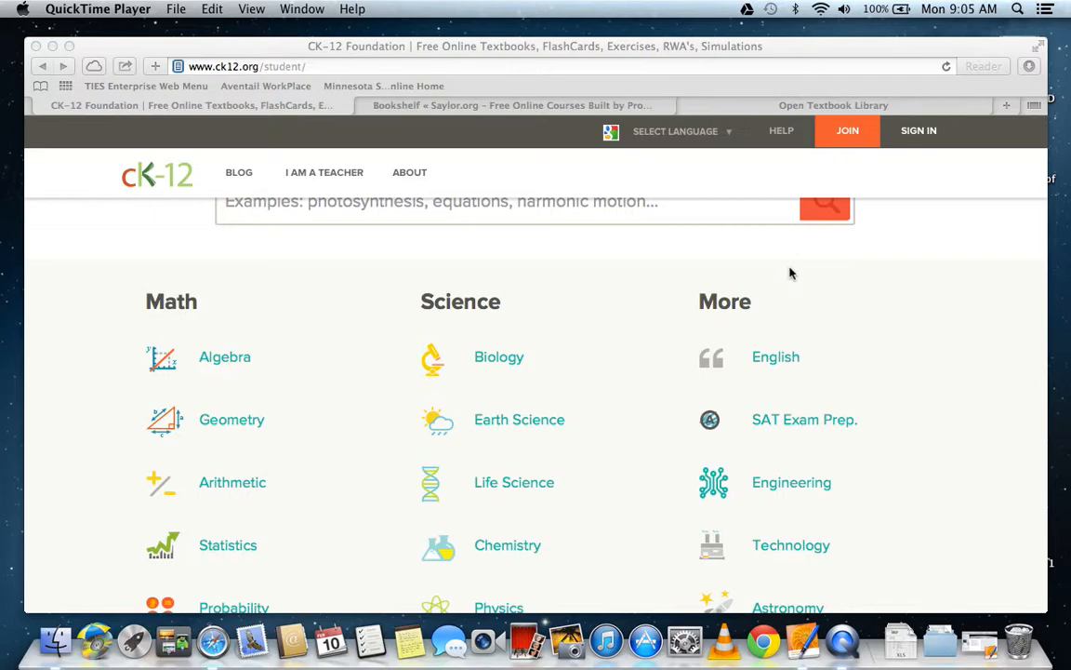
# View the Saylor.org Bookshelf and Open Textbook Library pages, ending back on the CK-12 Foundation page.
pyautogui.click(693, 47)
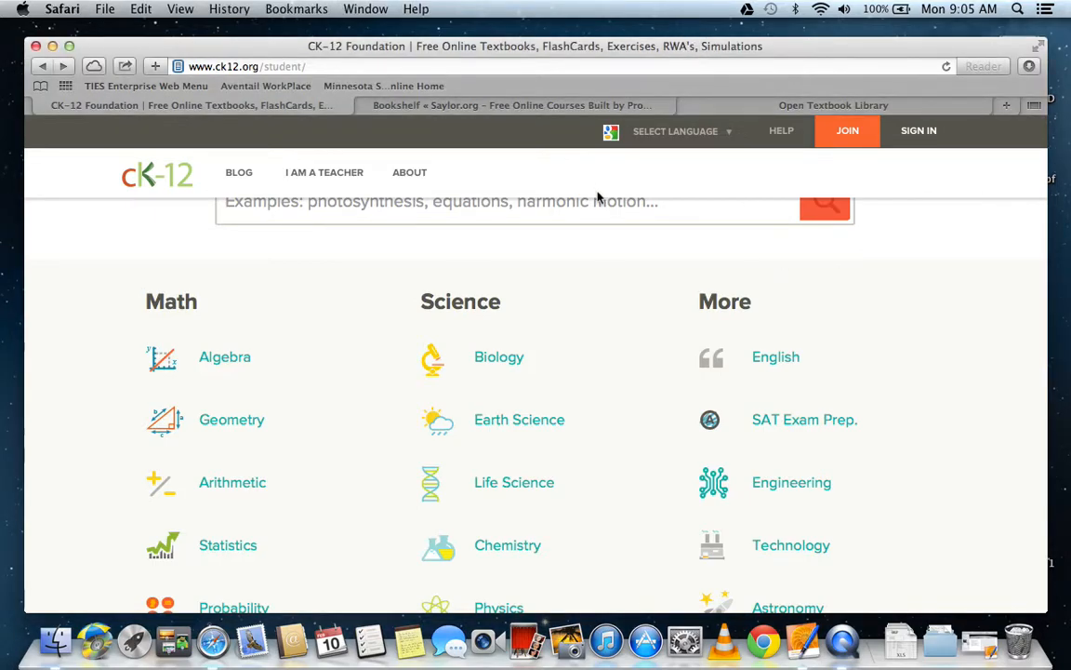
pyautogui.click(481, 108)
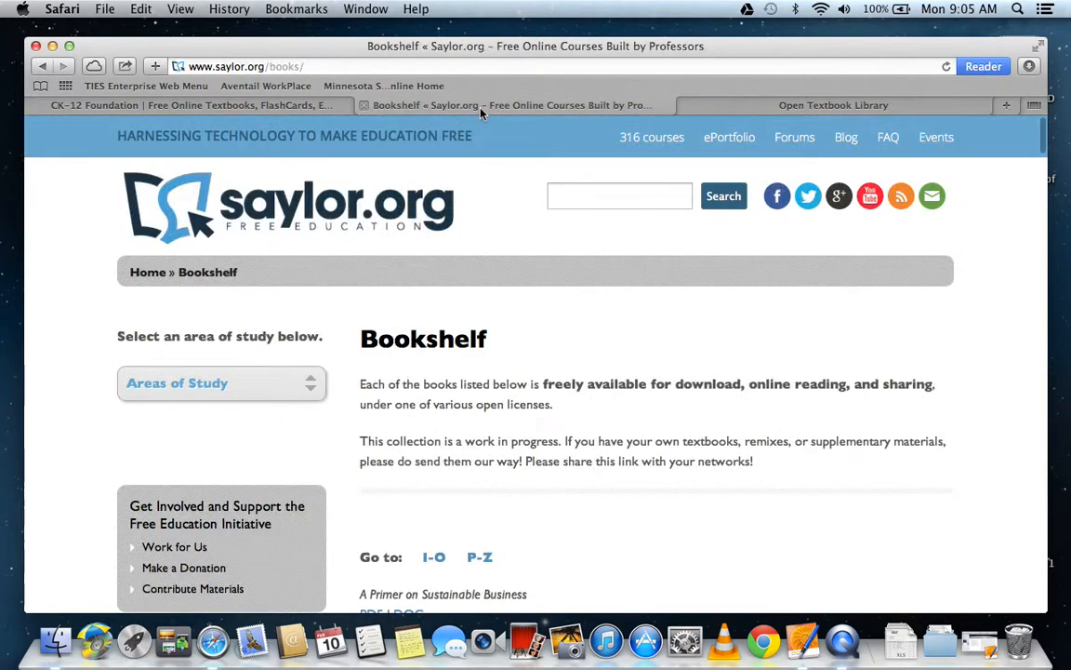
pyautogui.click(846, 107)
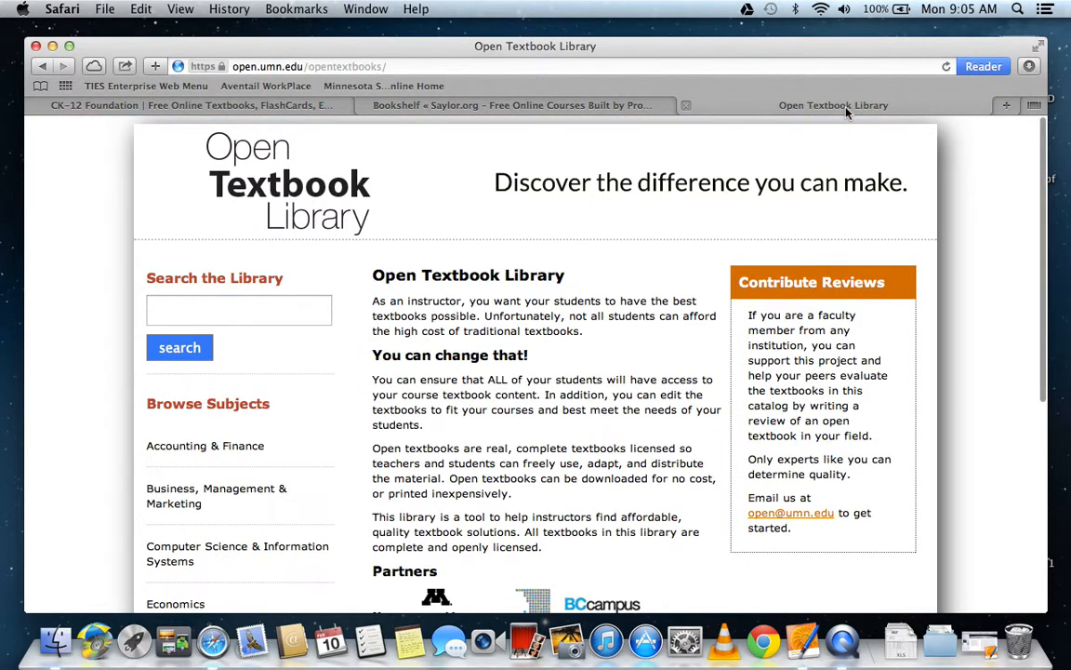
pyautogui.click(288, 110)
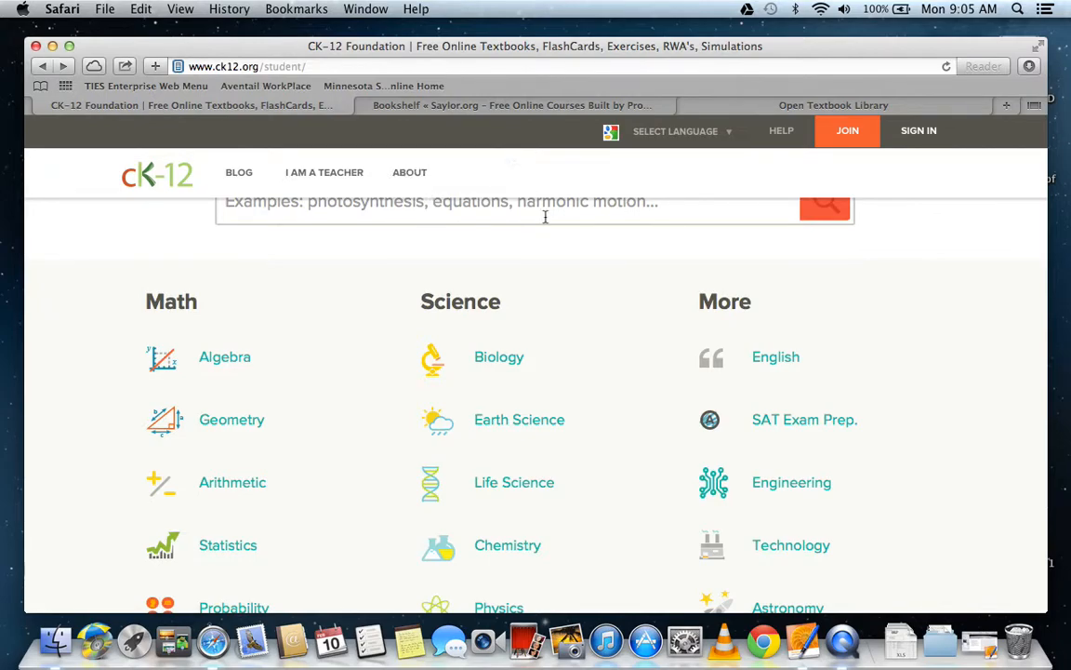
# Browse the CK-12 list of math, science and other subjects and open Earth Science.
pyautogui.scroll(-2, 545, 218)
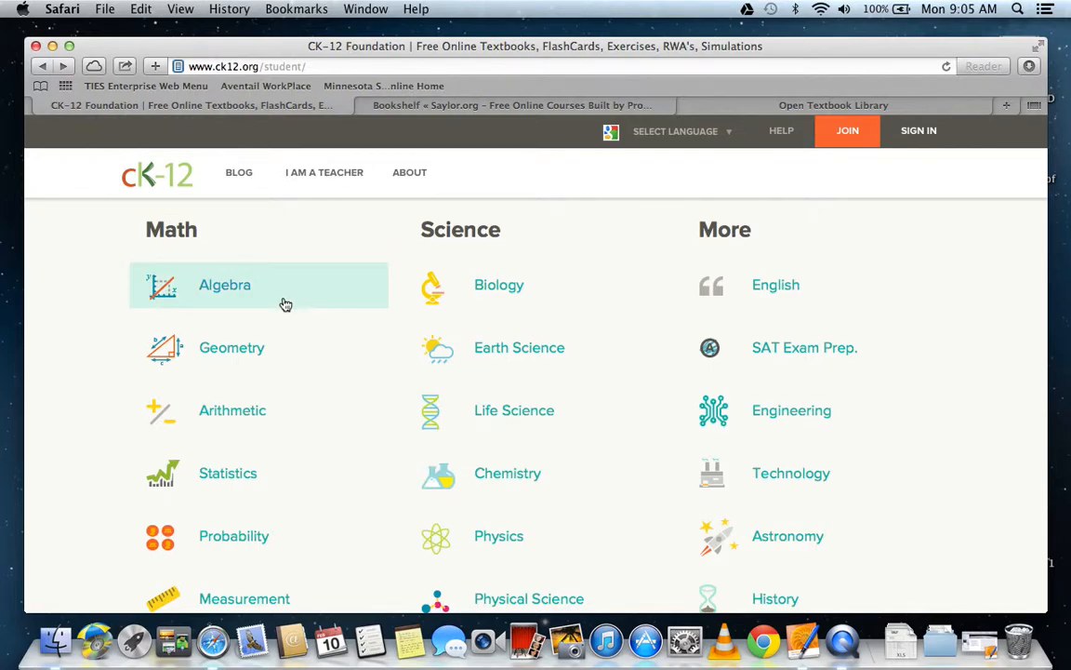
pyautogui.scroll(-2, 285, 306)
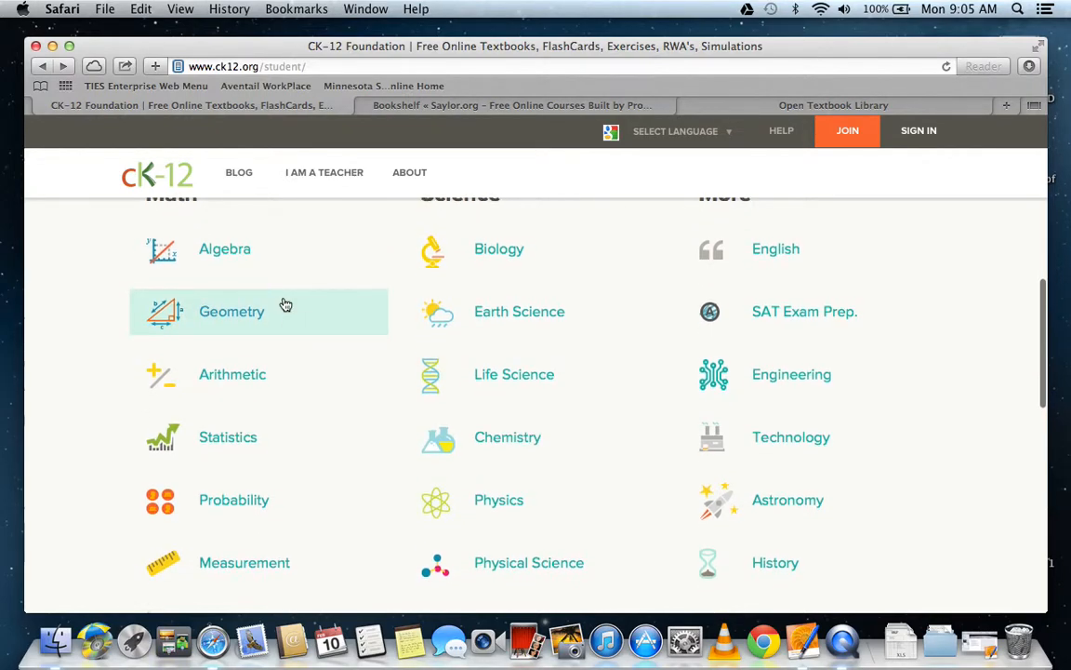
pyautogui.scroll(3, 286, 305)
pyautogui.scroll(-5, 285, 305)
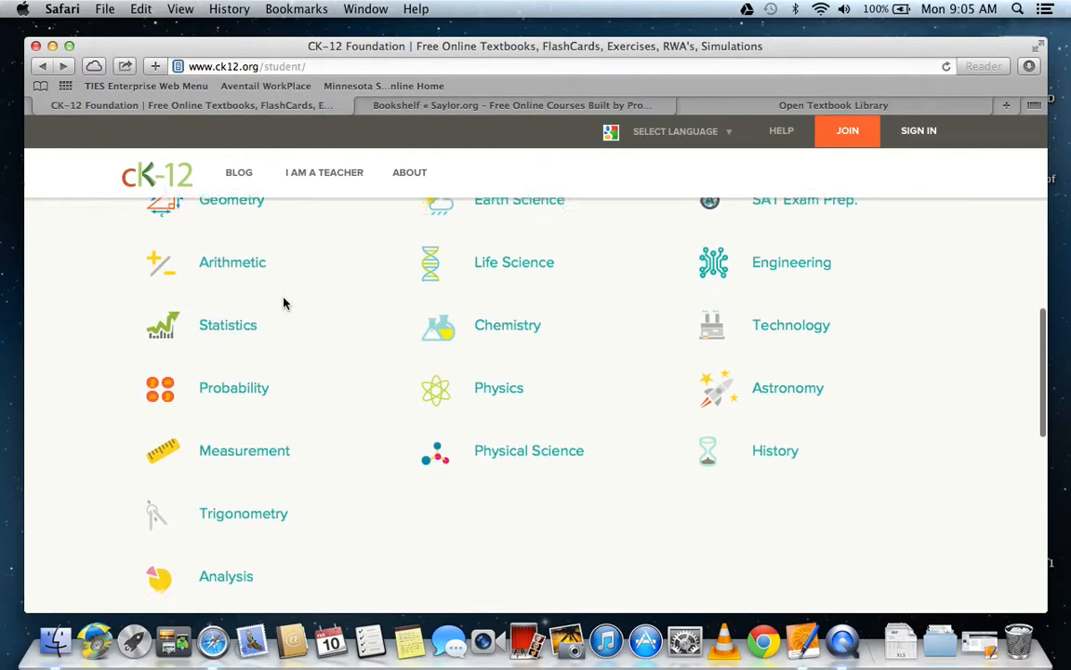
pyautogui.scroll(-3, 284, 304)
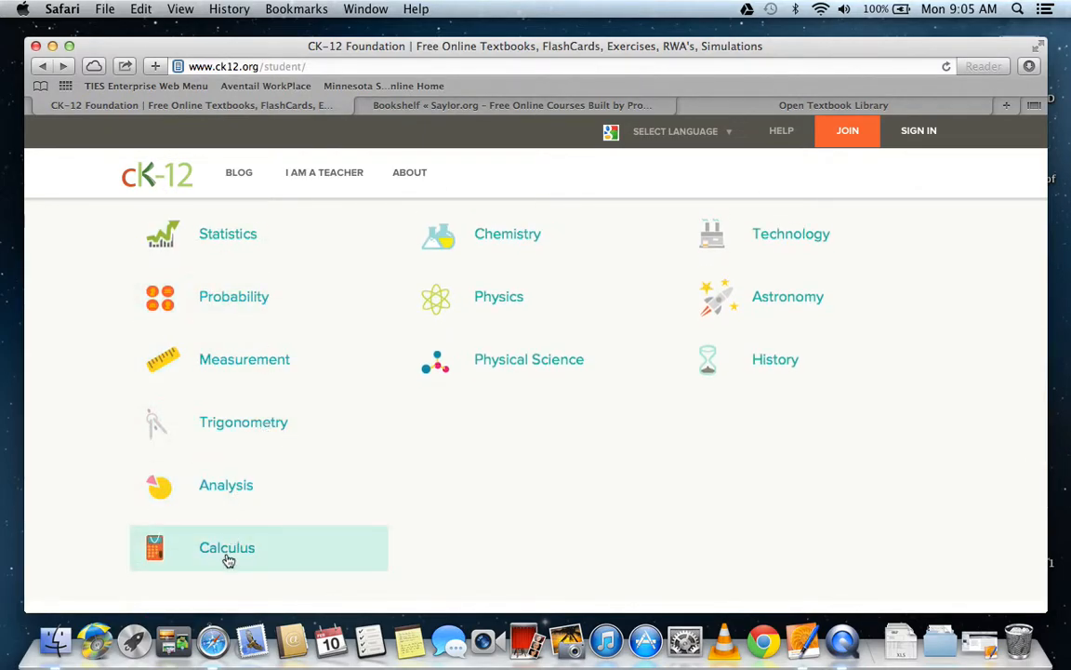
pyautogui.scroll(6, 351, 447)
pyautogui.click(517, 316)
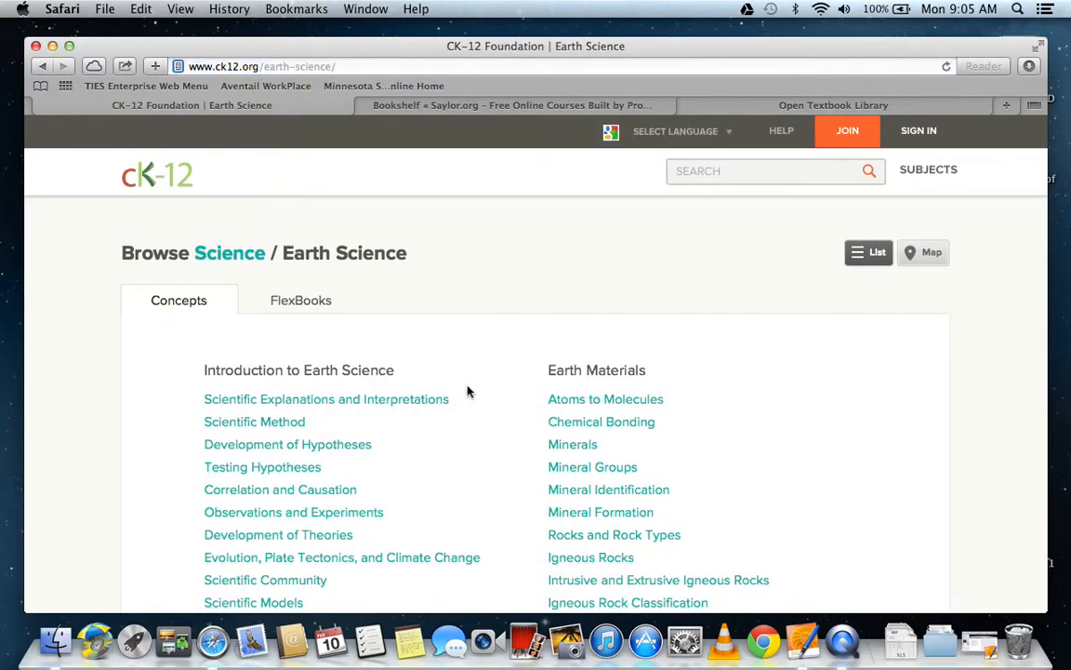
# Look through the Earth Science concepts and open Renewable Energy Resources under Earth Materials.
pyautogui.scroll(-3, 466, 393)
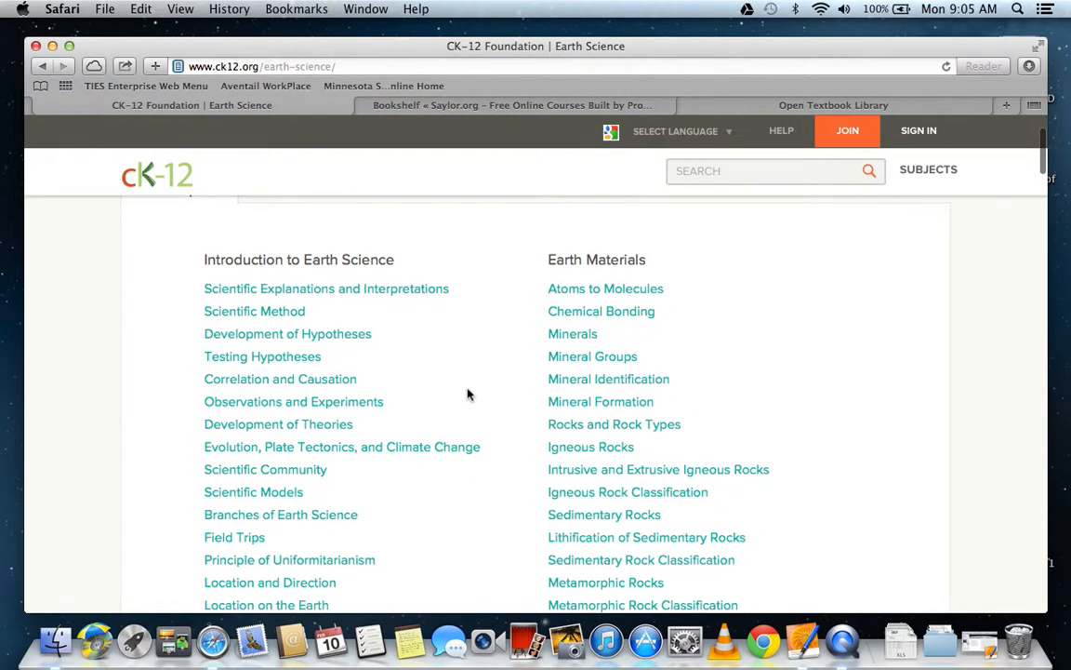
pyautogui.scroll(-9, 467, 394)
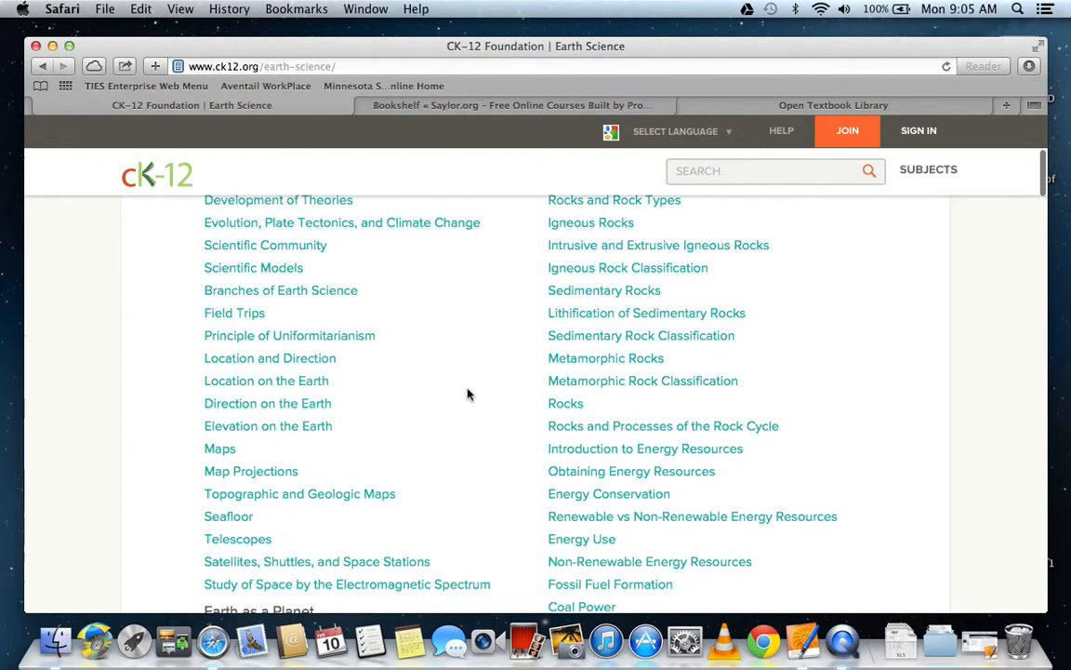
pyautogui.scroll(-1, 467, 395)
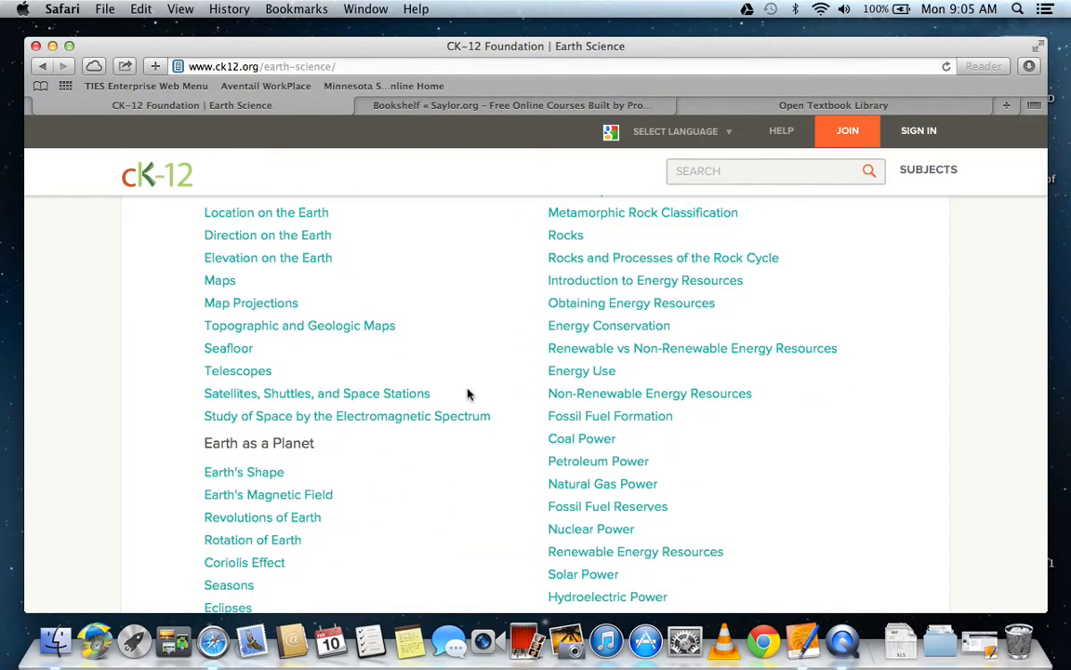
pyautogui.scroll(-3, 502, 438)
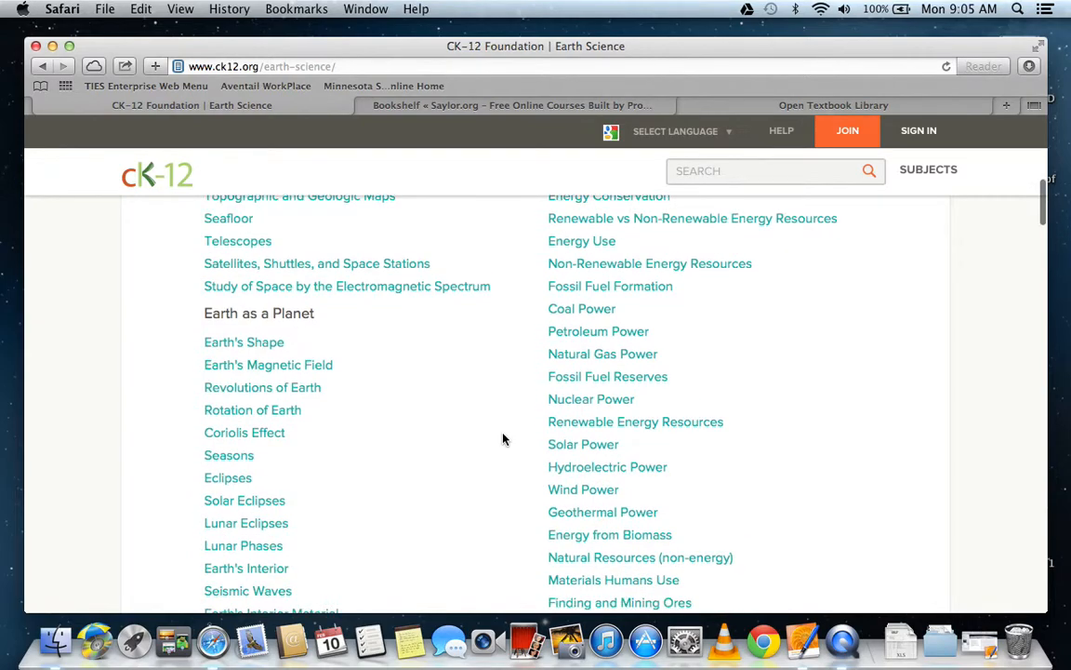
pyautogui.click(574, 426)
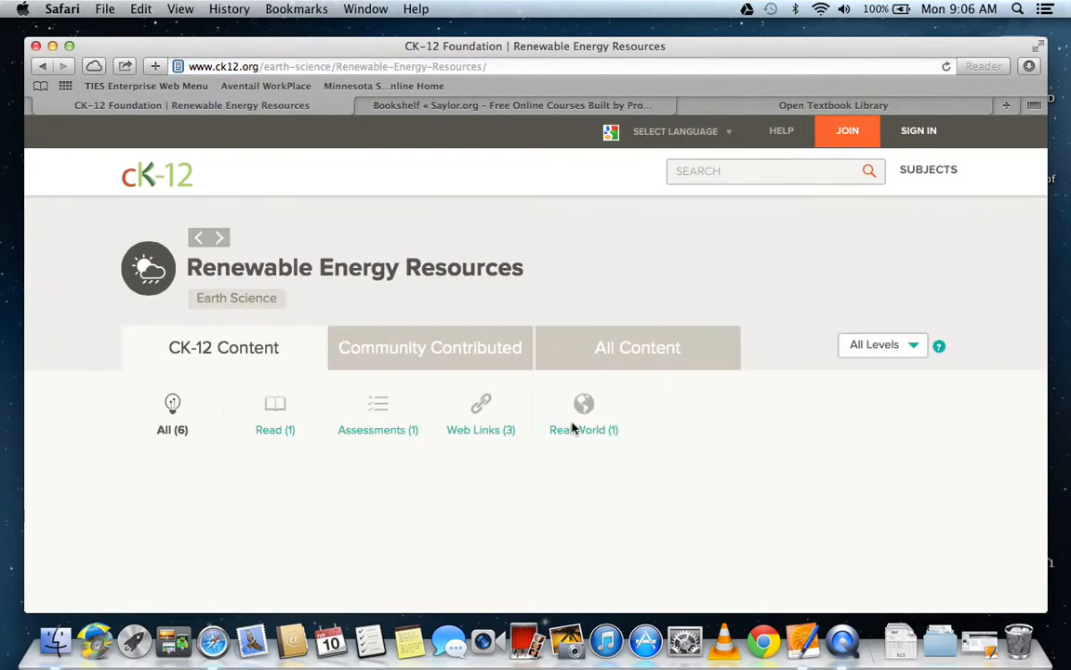
# Open the Renewable Energy Resources reading from the concept's CK-12 content.
pyautogui.scroll(-5, 418, 491)
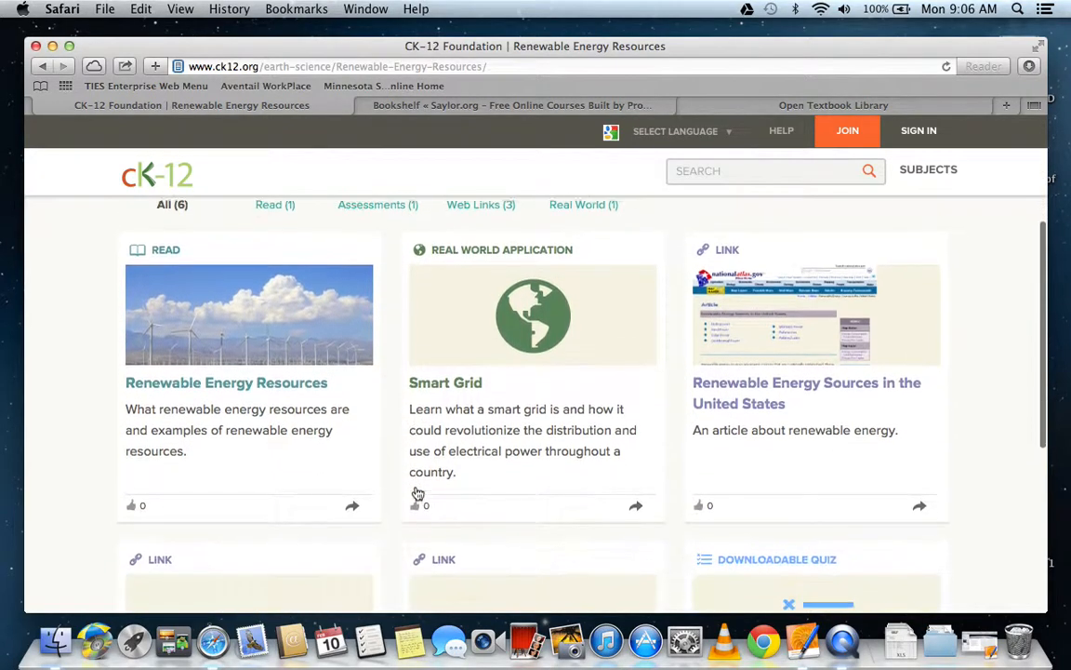
pyautogui.scroll(1, 418, 493)
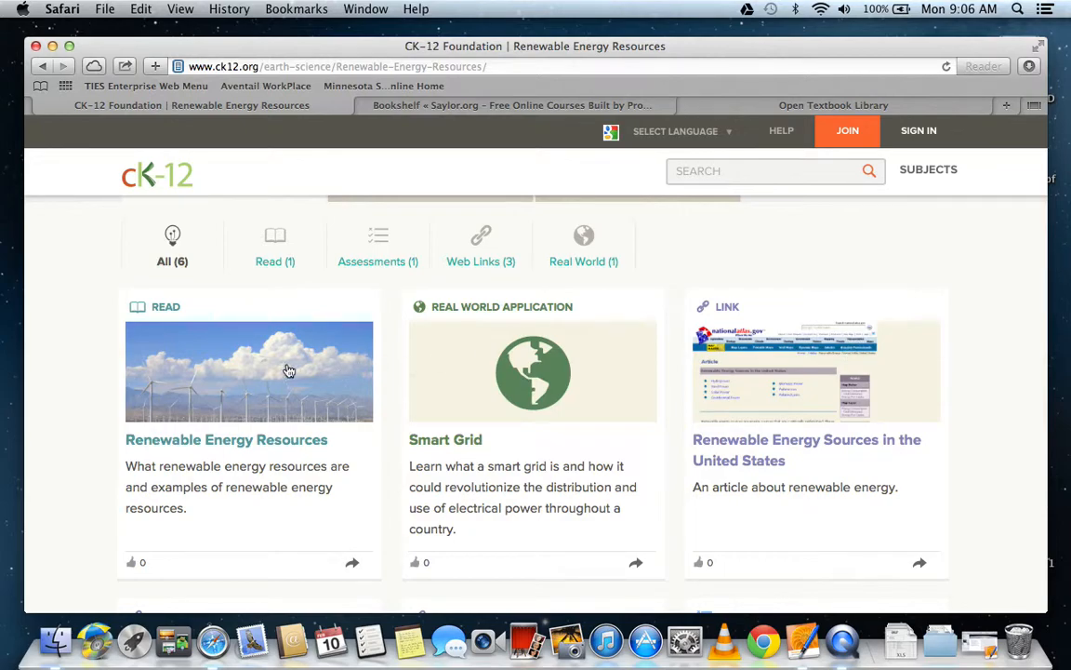
pyautogui.click(236, 374)
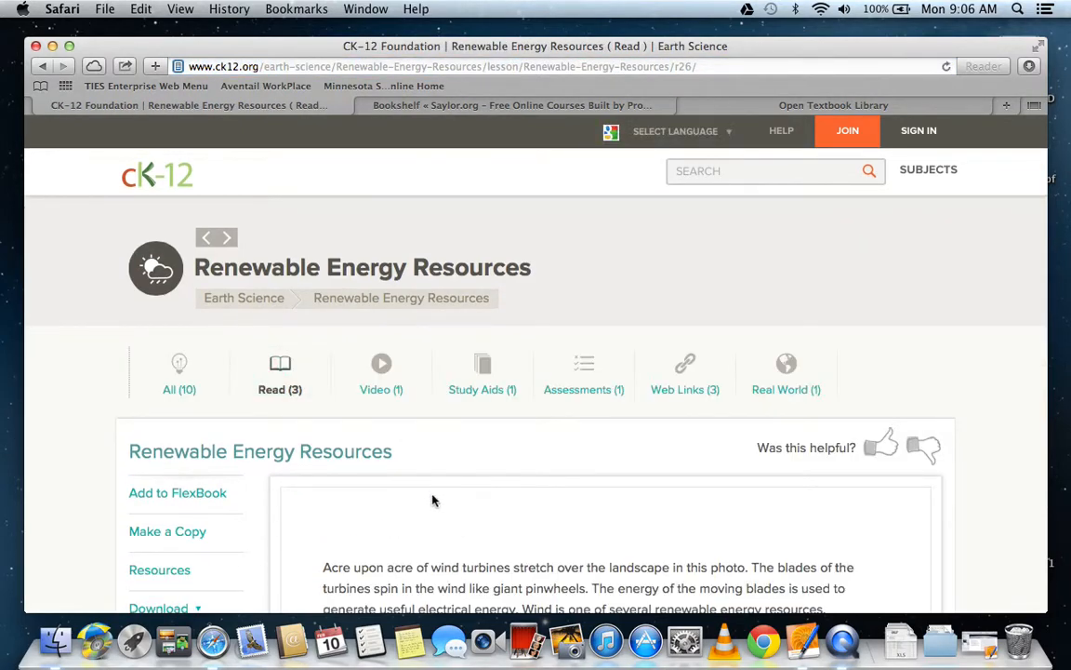
# Skim the lesson and select the "What Are Renewable Resources?" section from its heading through the nationalatlas.gov link.
pyautogui.scroll(-10, 431, 501)
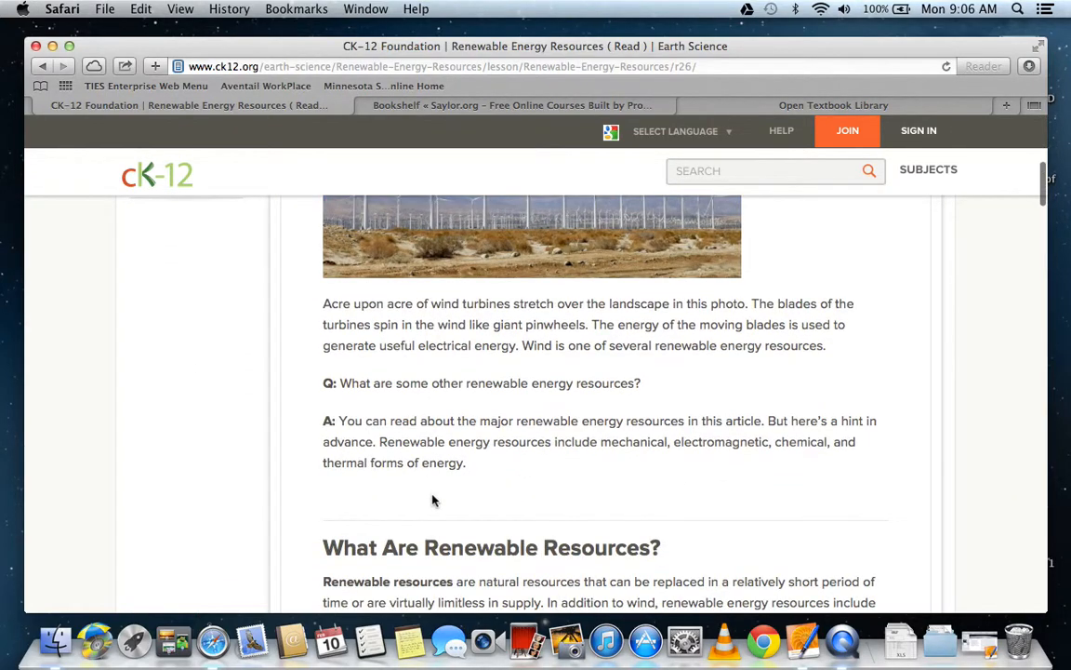
pyautogui.scroll(-5, 431, 500)
pyautogui.scroll(-5, 431, 498)
pyautogui.scroll(8, 431, 501)
pyautogui.scroll(12, 432, 500)
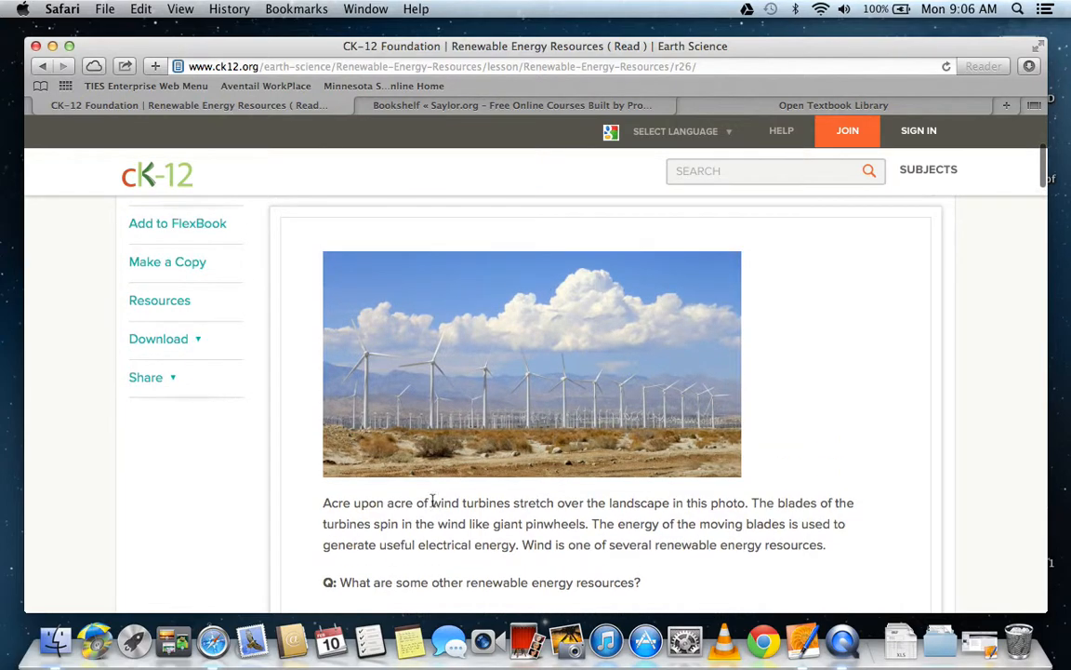
pyautogui.scroll(-10, 431, 500)
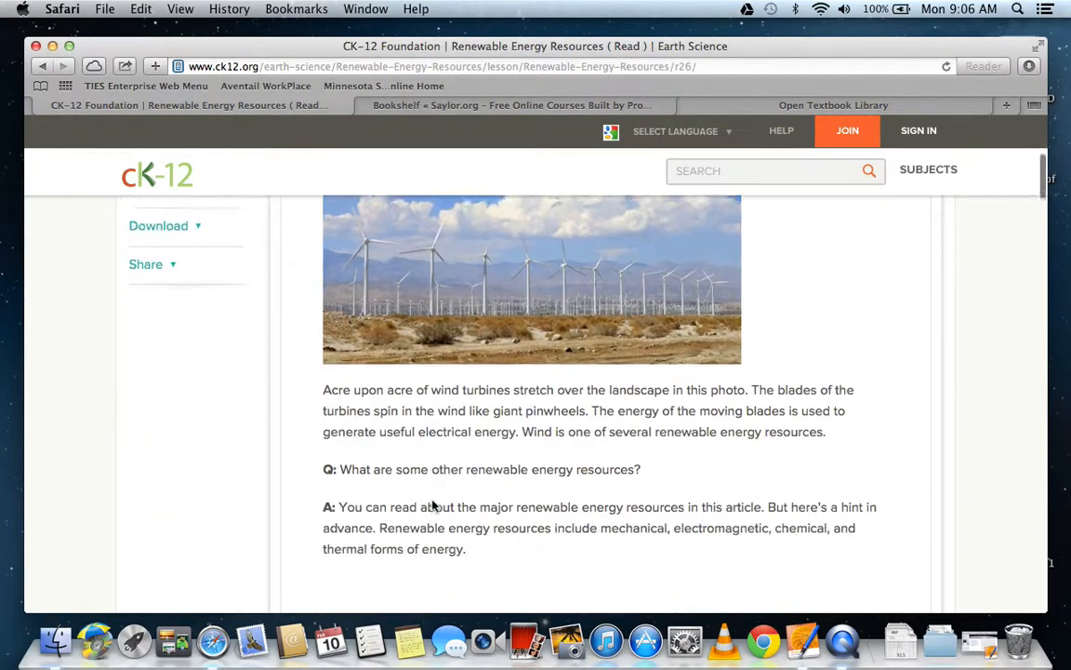
pyautogui.scroll(-7, 432, 500)
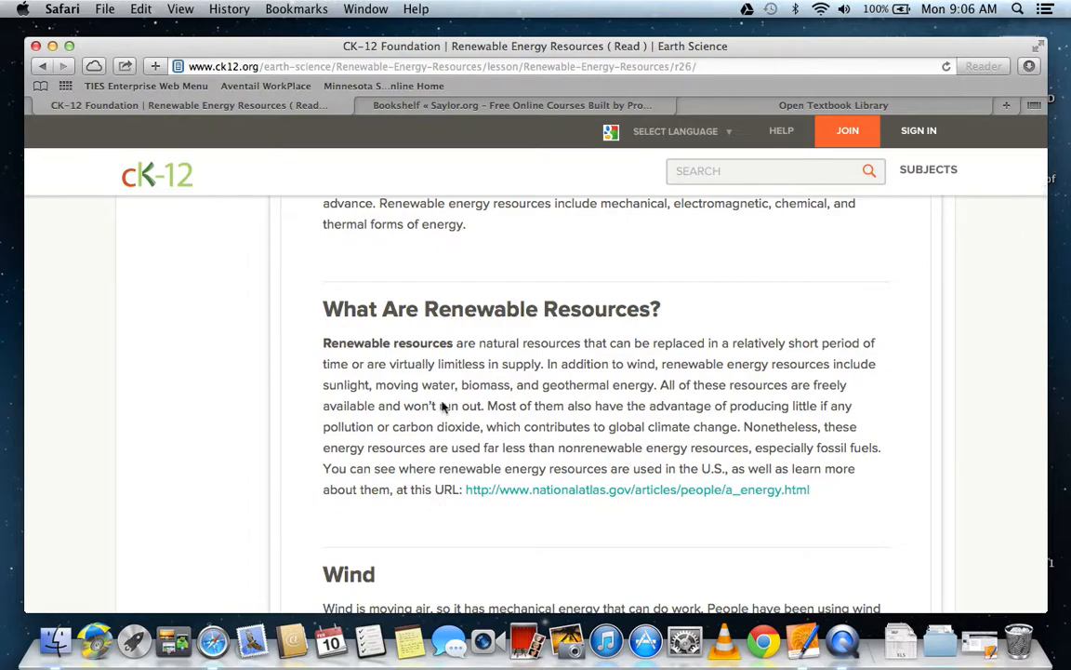
pyautogui.moveTo(323, 309); pyautogui.dragTo(829, 493)
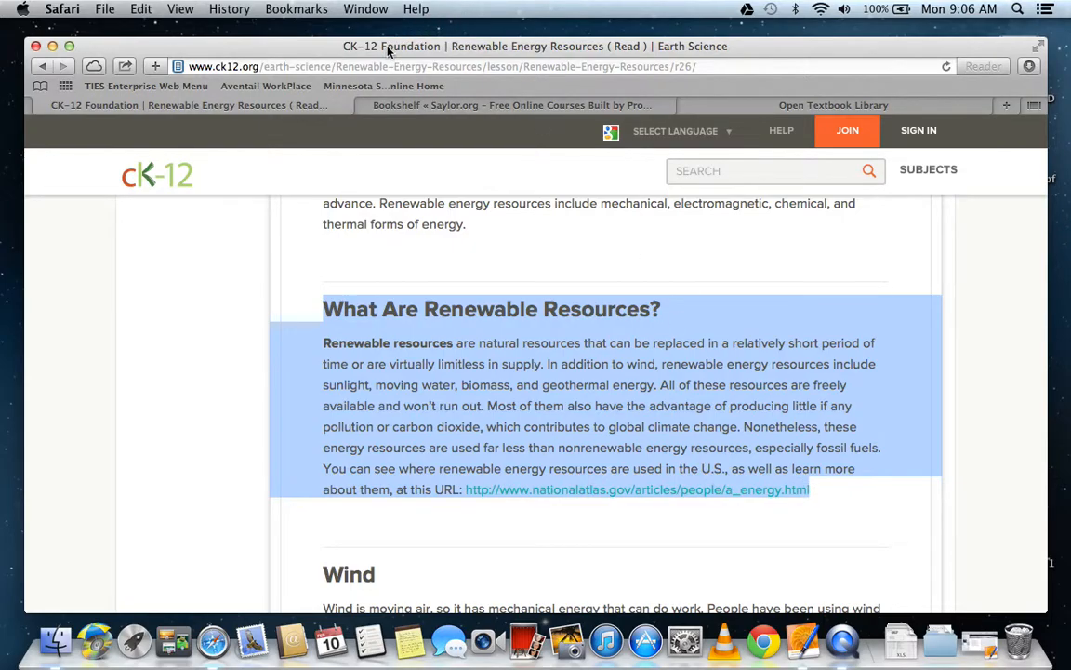
# Switch to iBooks Author, place its window beside the browser, and transfer the selected passage into the Troposphere section's body text.
pyautogui.click(804, 640)
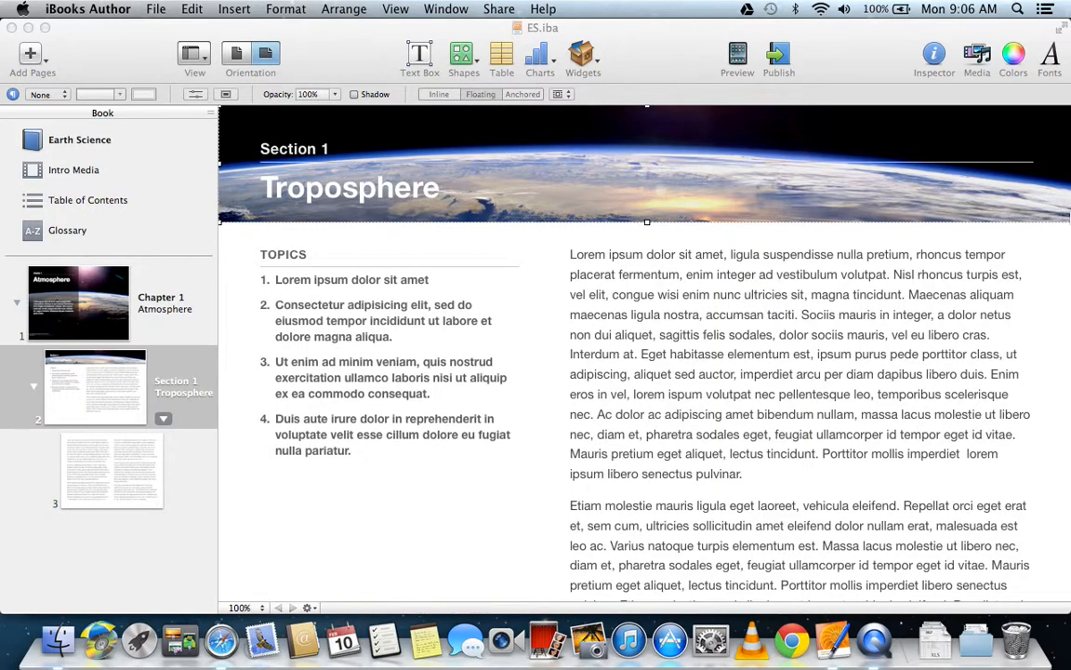
pyautogui.click(1010, 31)
pyautogui.moveTo(1070, 92); pyautogui.dragTo(702, 107)
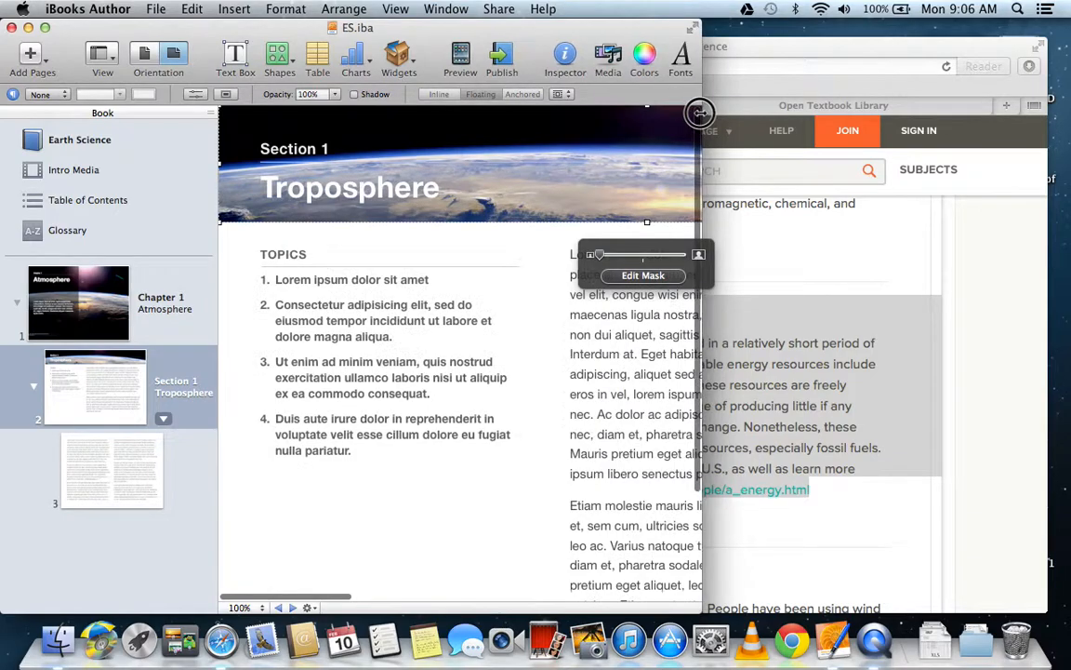
pyautogui.moveTo(2, 350); pyautogui.dragTo(32, 350)
pyautogui.moveTo(600, 31); pyautogui.dragTo(273, 47)
pyautogui.moveTo(582, 51); pyautogui.dragTo(948, 38)
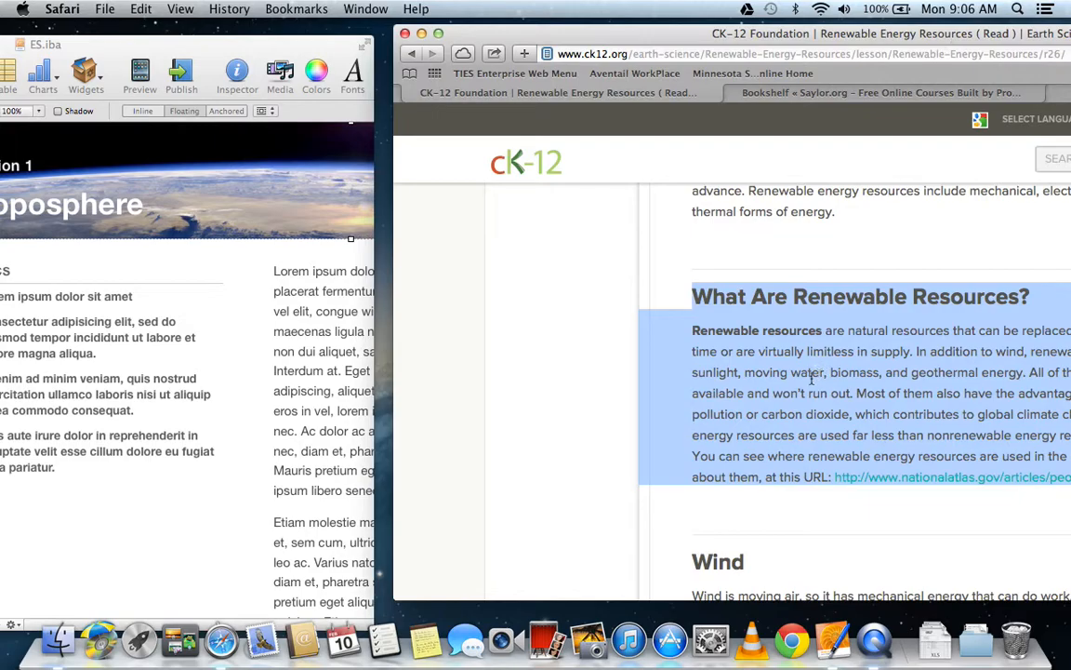
pyautogui.moveTo(732, 330); pyautogui.dragTo(330, 327)
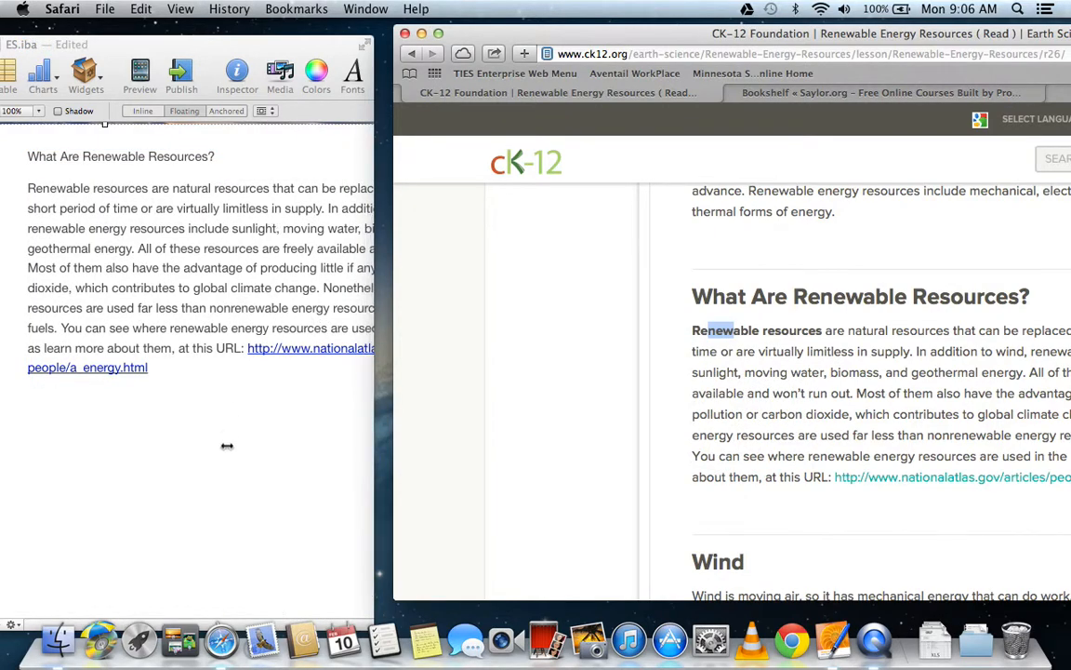
# Widen and reposition the iBooks Author window to show the Troposphere page with its topics and body text.
pyautogui.click(325, 49)
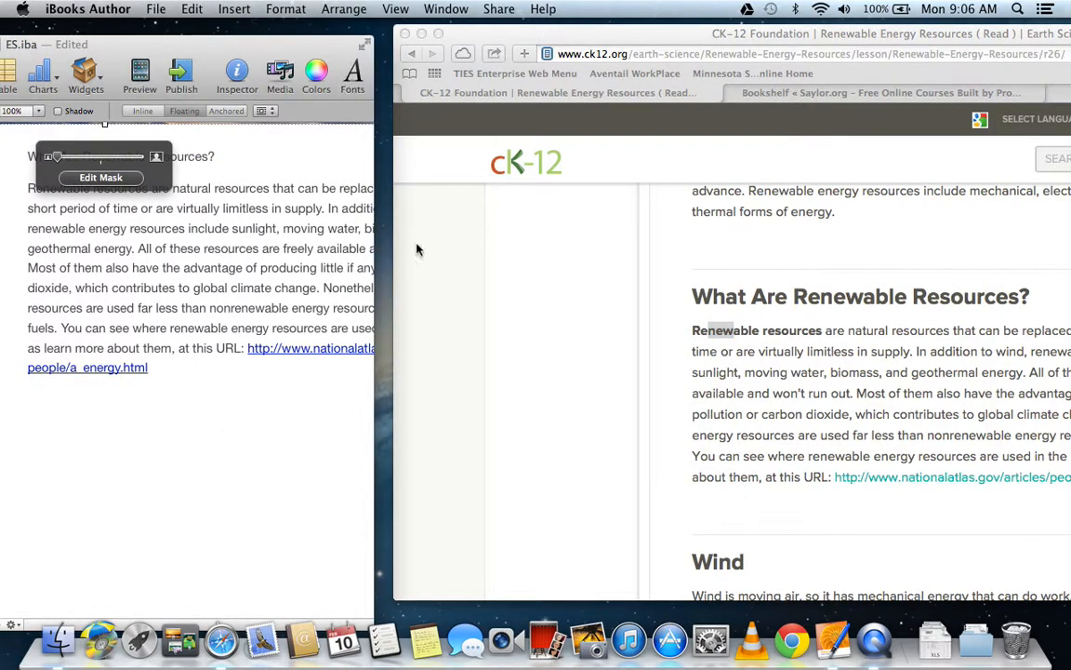
pyautogui.moveTo(373, 285); pyautogui.dragTo(707, 268)
pyautogui.moveTo(508, 52); pyautogui.dragTo(773, 64)
pyautogui.scroll(5, 710, 200)
pyautogui.hscroll(-2, 710, 200)
pyautogui.hscroll(-2, 710, 203)
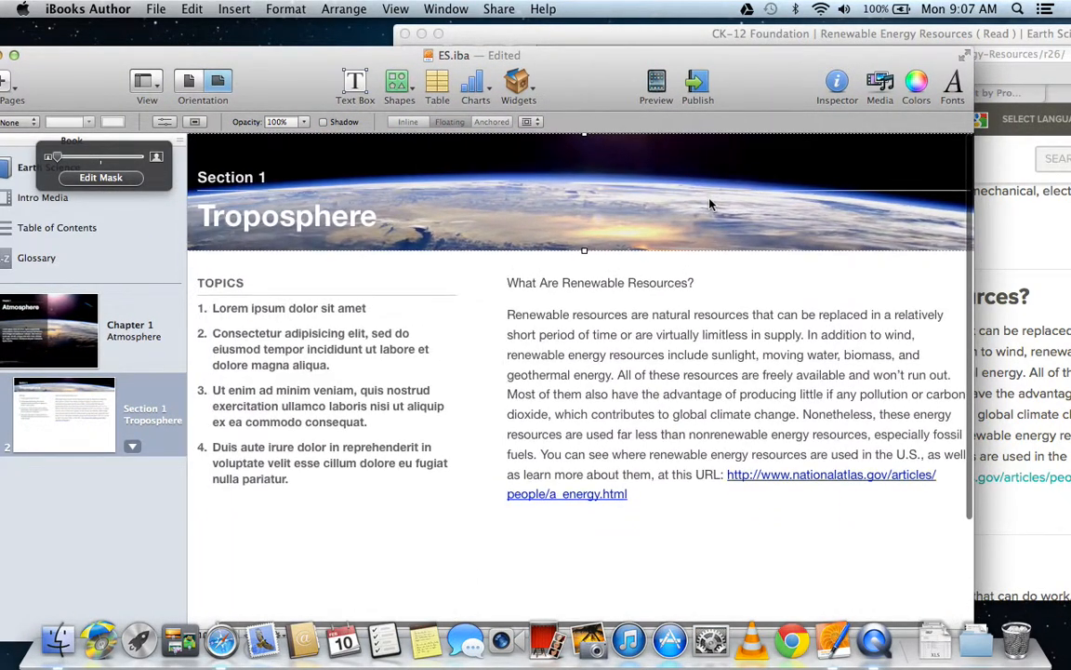
# Replace the placeholder list under TOPICS with the single entry "What are Renewable Resources?".
pyautogui.click(275, 307)
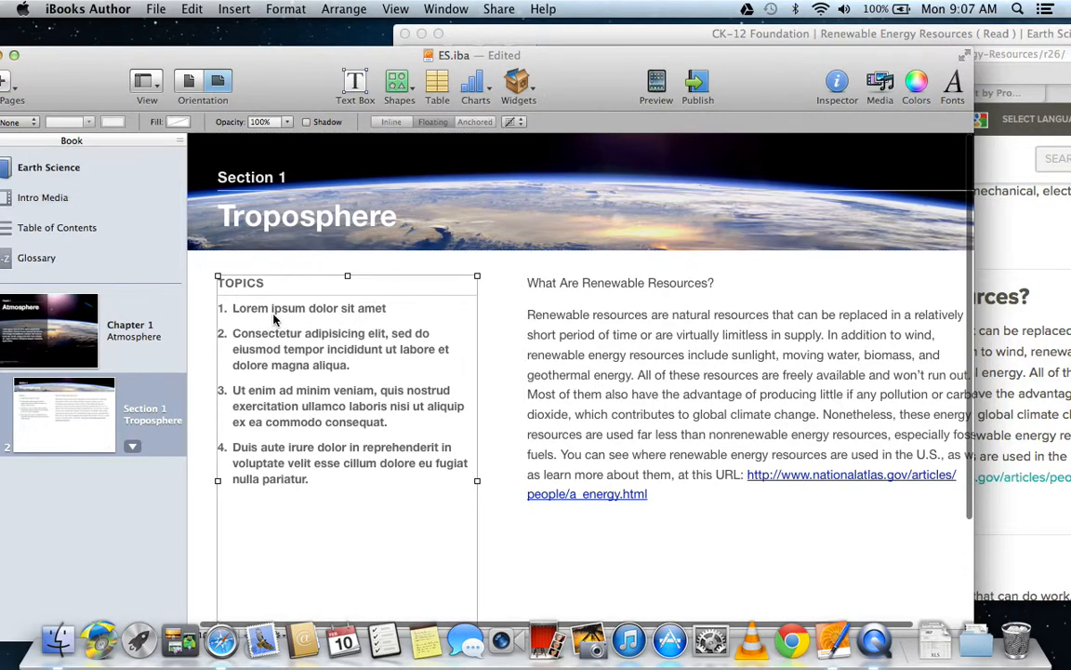
pyautogui.click(273, 308)
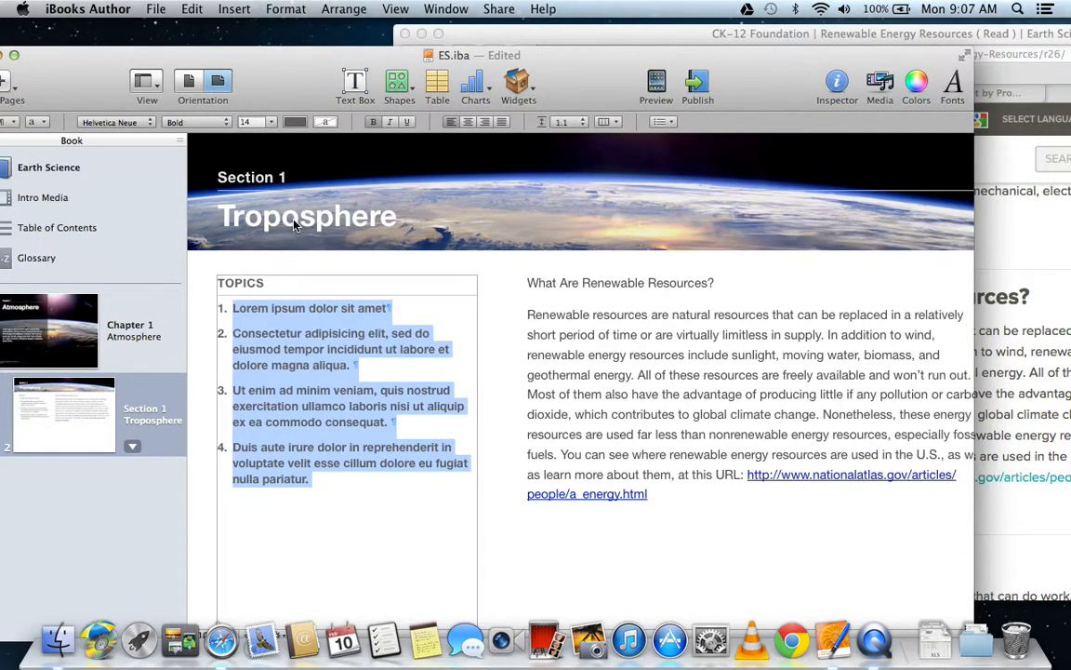
pyautogui.write('What are Renewable Resources?')
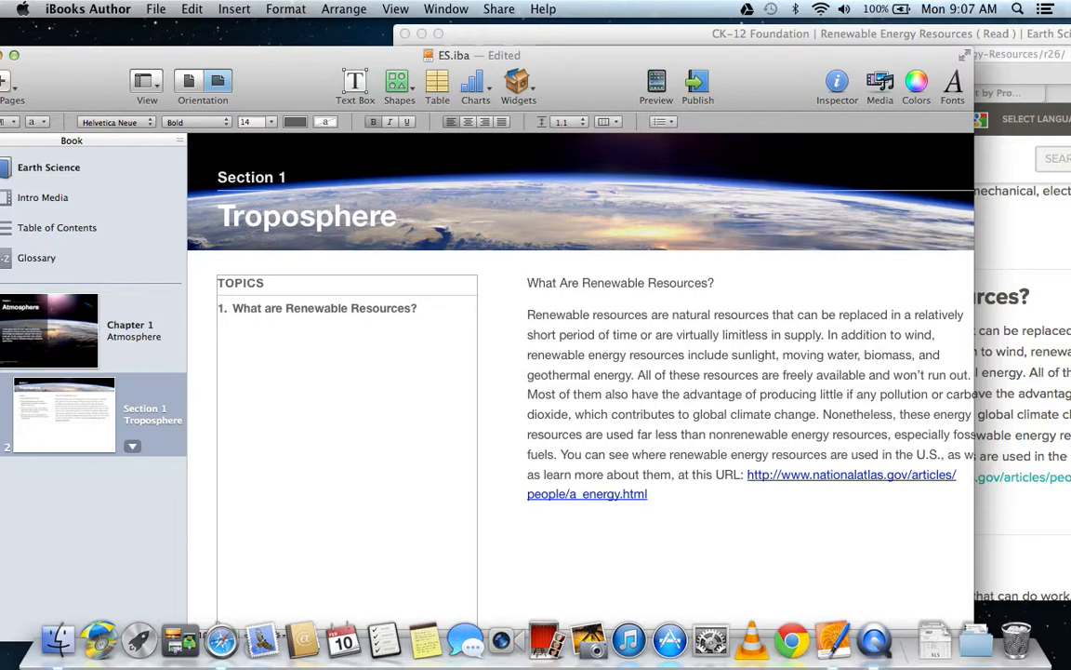
pyautogui.click(595, 357)
pyautogui.scroll(-1, 590, 357)
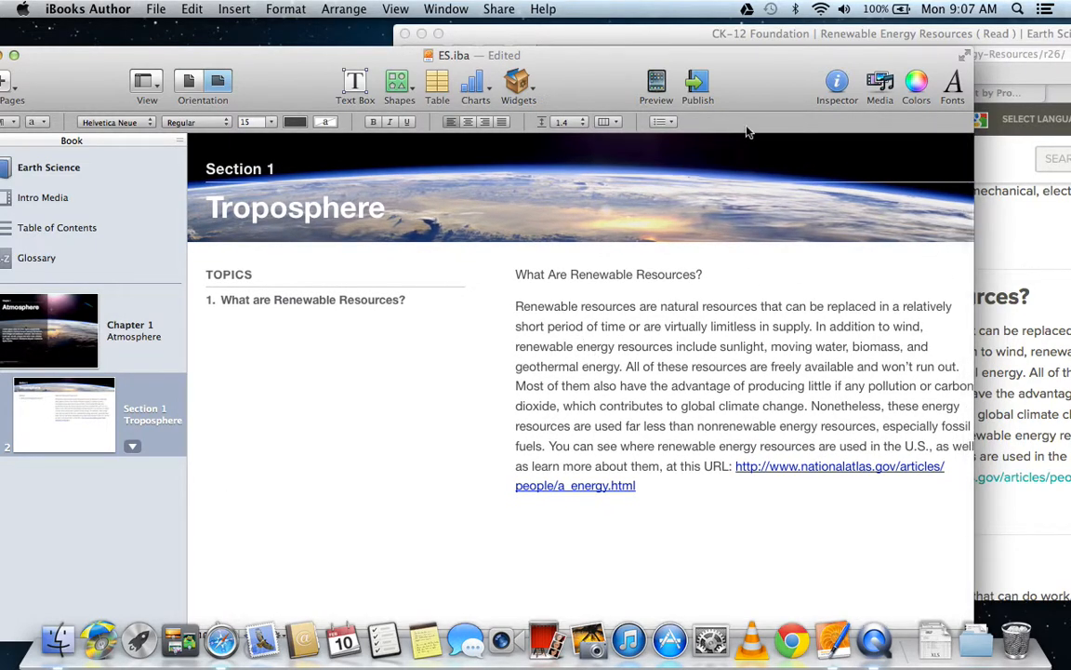
# Arrange the browser and iBooks Author windows so the lesson's wind turbine photo sits beside the Troposphere page.
pyautogui.moveTo(765, 83); pyautogui.dragTo(213, 96)
pyautogui.click(715, 440)
pyautogui.scroll(-5, 719, 374)
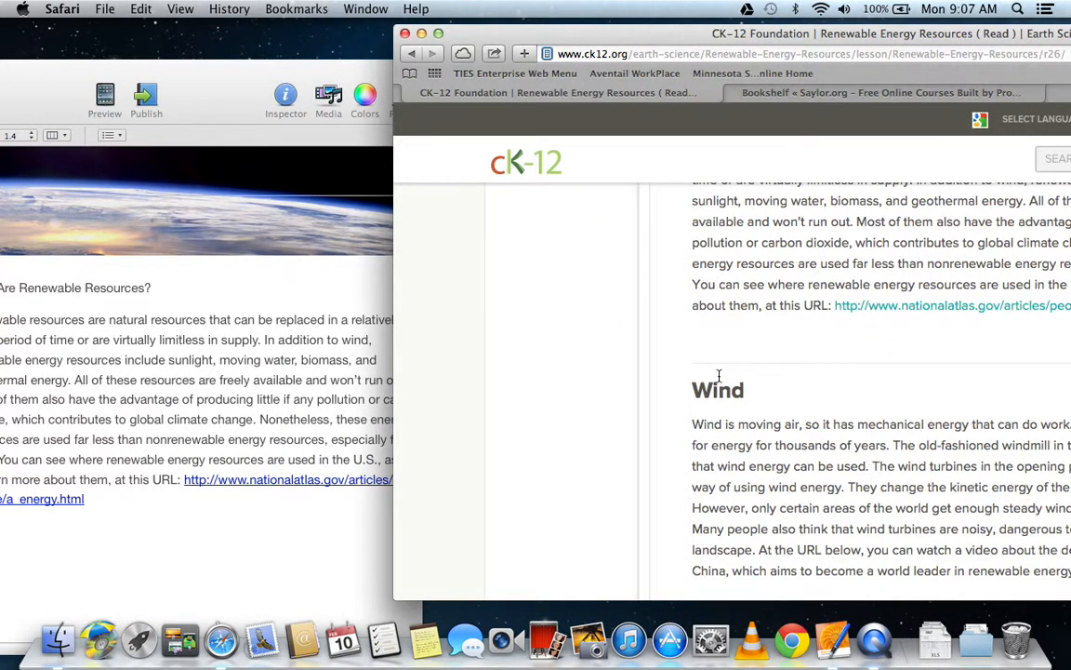
pyautogui.moveTo(691, 33); pyautogui.dragTo(340, 47)
pyautogui.scroll(10, 435, 316)
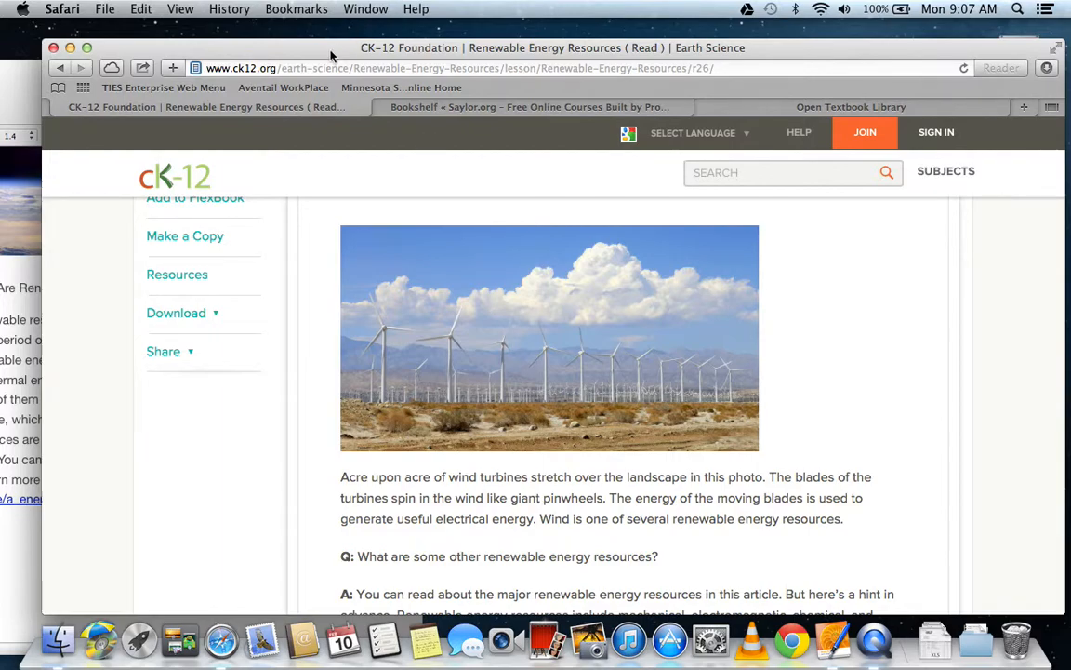
pyautogui.moveTo(331, 47); pyautogui.dragTo(742, 40)
pyautogui.moveTo(204, 79); pyautogui.dragTo(534, 84)
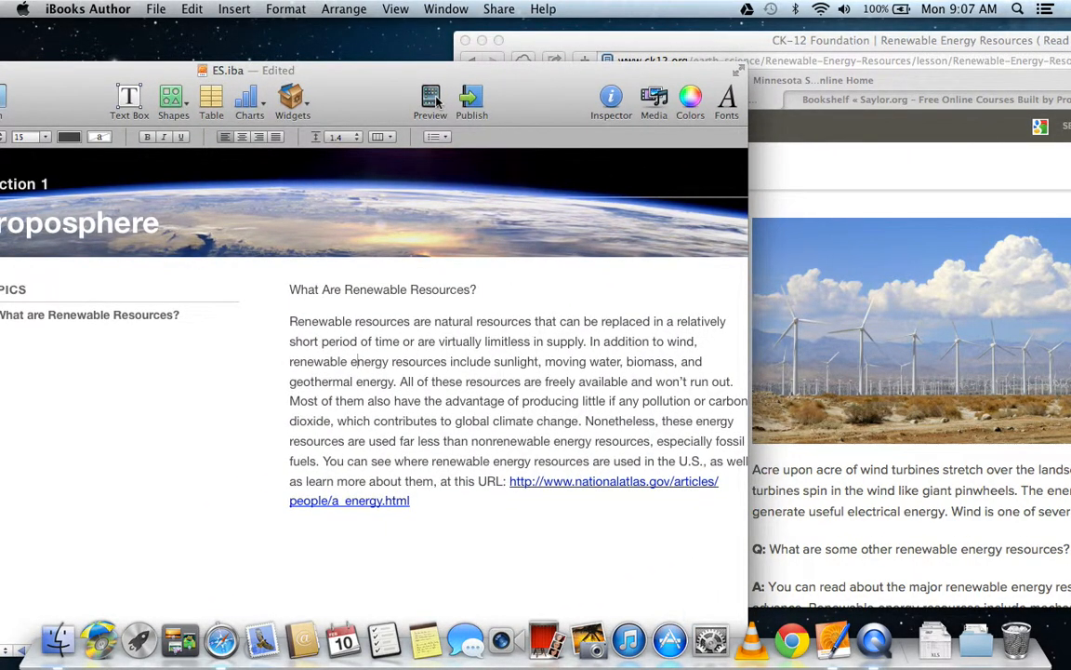
# Insert a Pop-Over widget and place its image placeholder in the empty space below the TOPICS list.
pyautogui.click(294, 100)
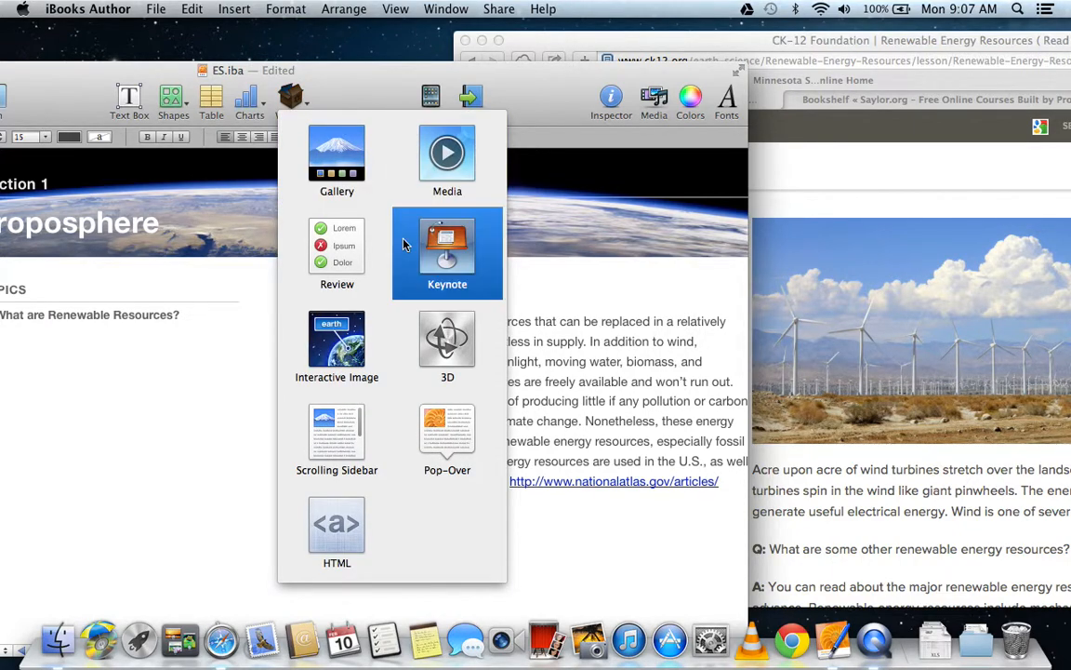
pyautogui.click(437, 421)
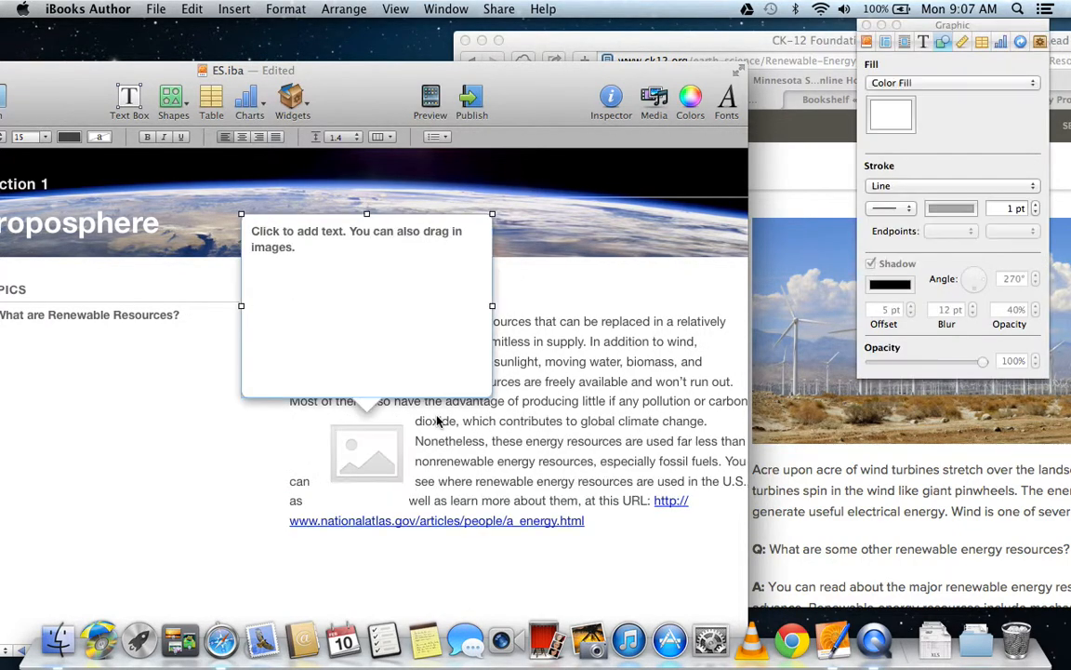
pyautogui.moveTo(374, 453); pyautogui.dragTo(220, 515)
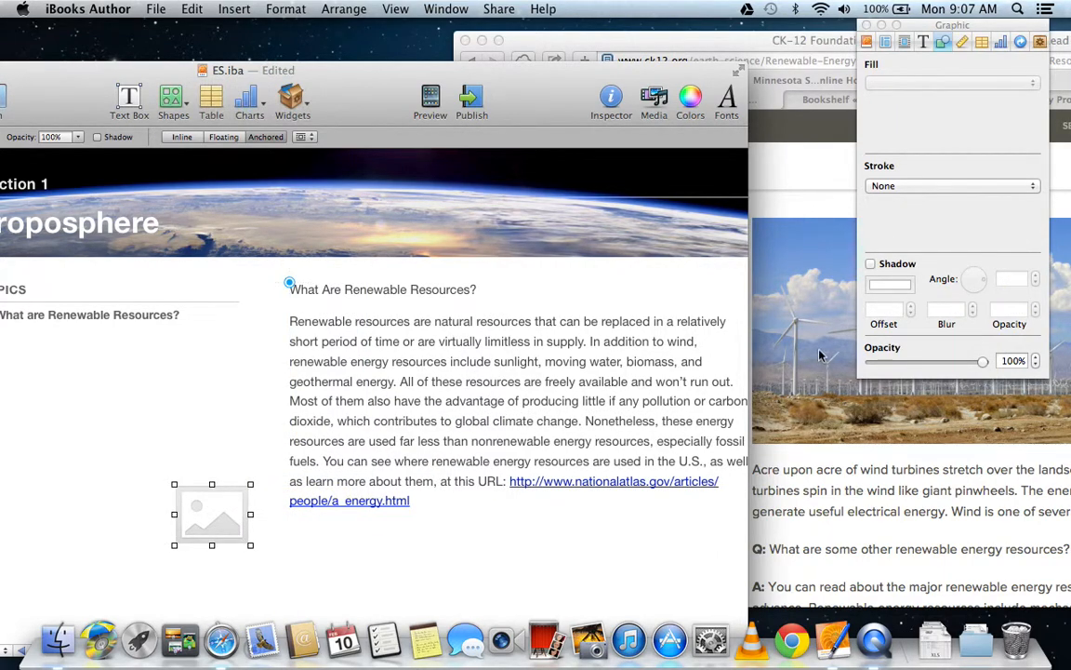
# Fill the pop-over's image placeholder with the wind turbine photo from the CK-12 lesson.
pyautogui.click(801, 353)
pyautogui.moveTo(800, 349); pyautogui.dragTo(207, 511)
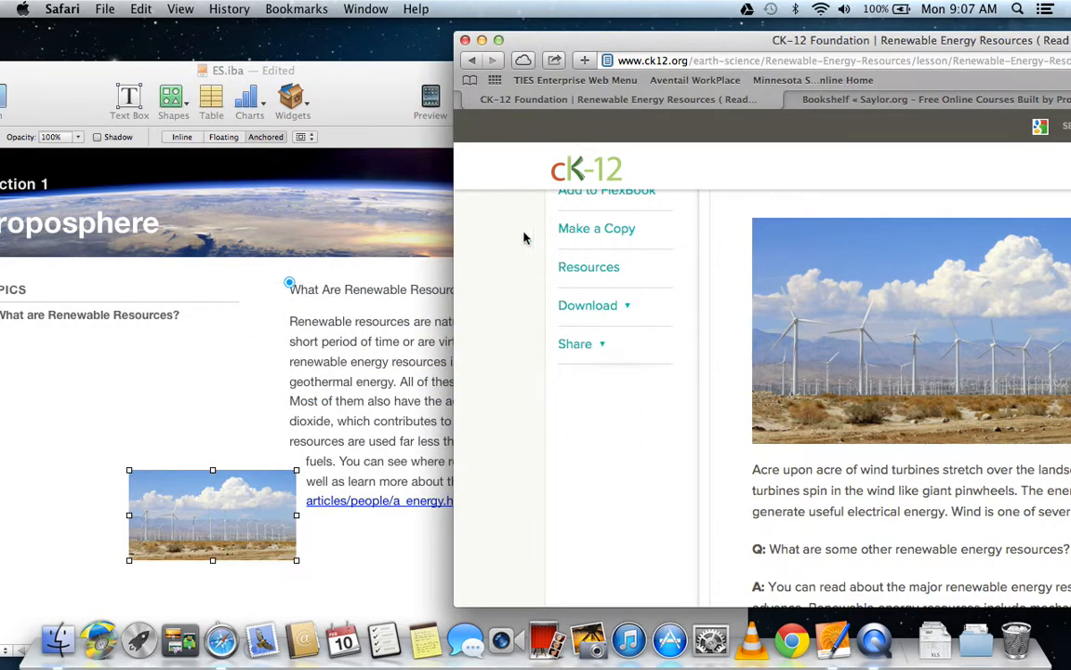
pyautogui.click(363, 99)
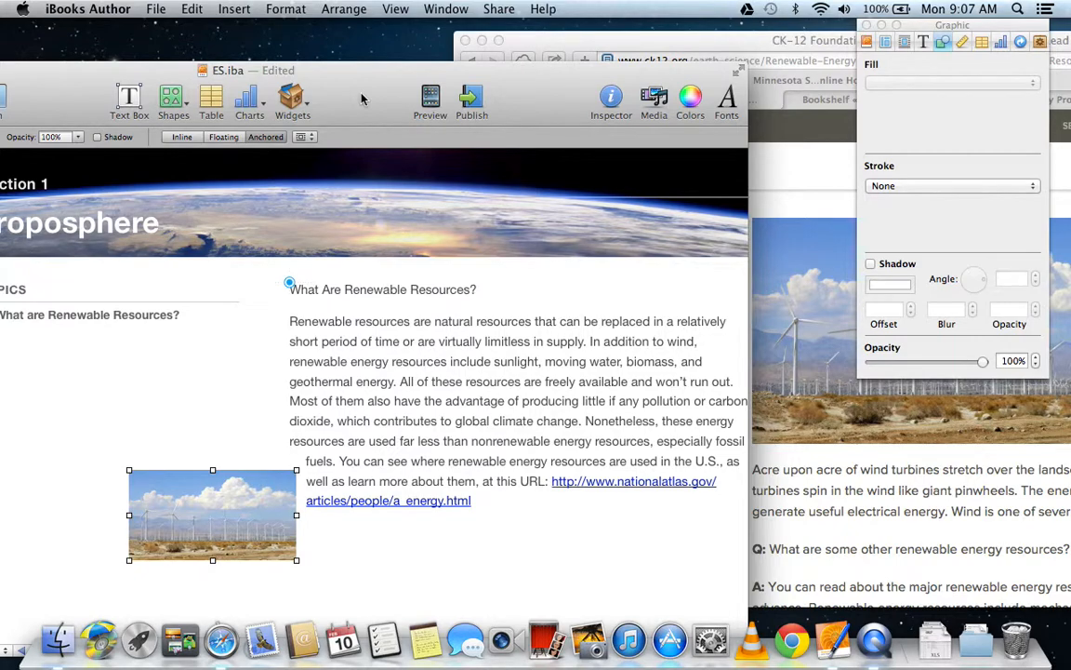
# Fill the pop-over's text area with the CK-12 paragraph under the photo, from "Acre upon acre" through "renewable energy resources.".
pyautogui.click(226, 505)
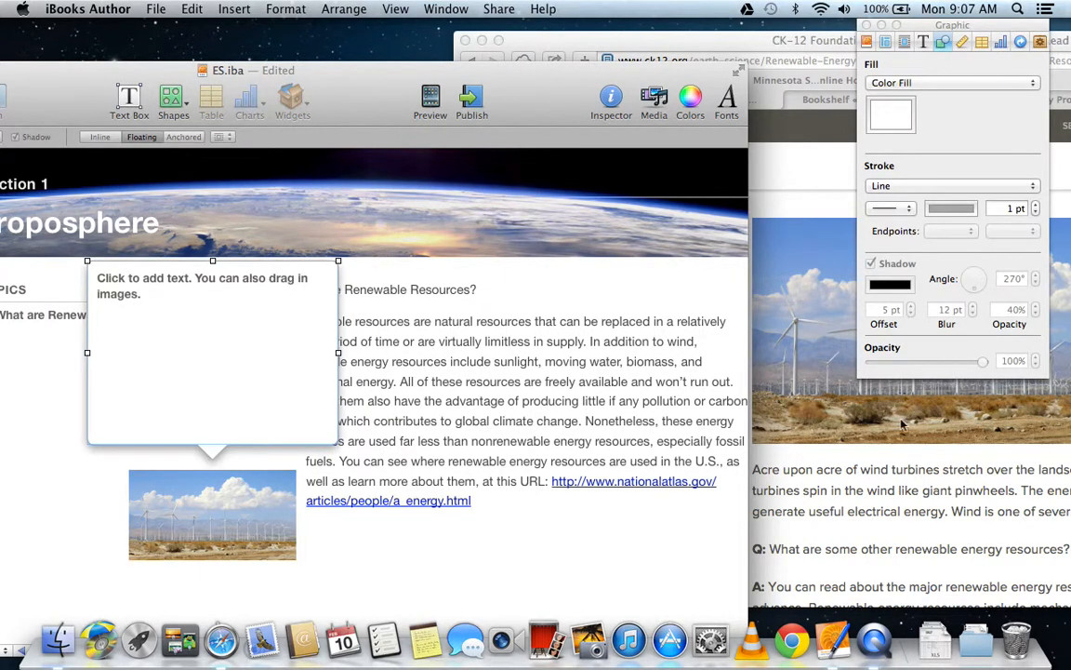
pyautogui.click(894, 493)
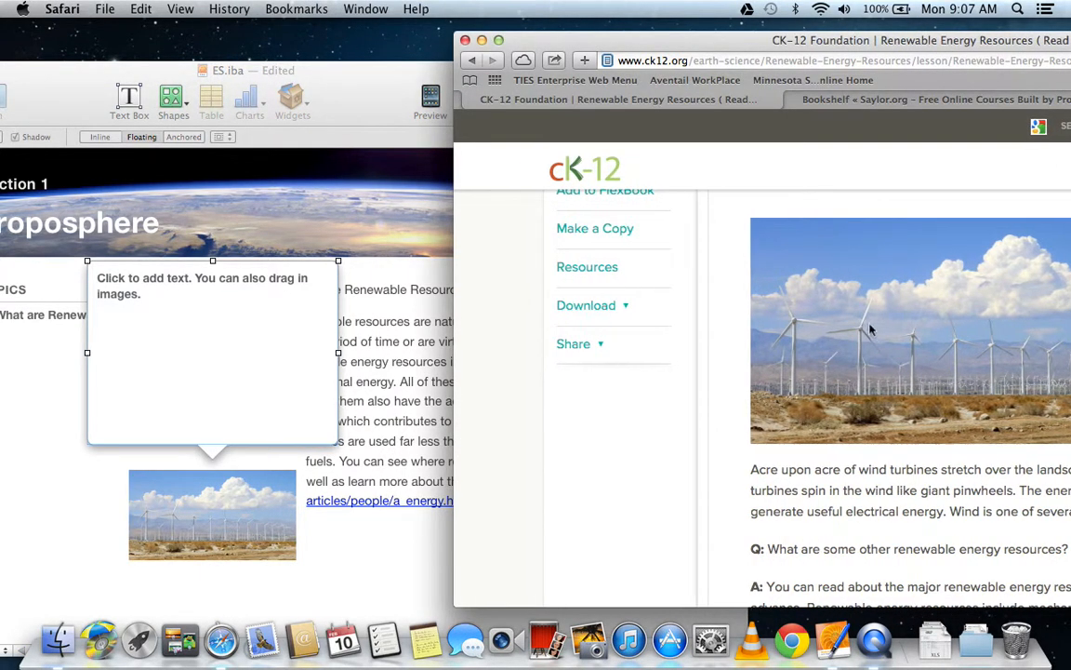
pyautogui.moveTo(844, 46); pyautogui.dragTo(425, 61)
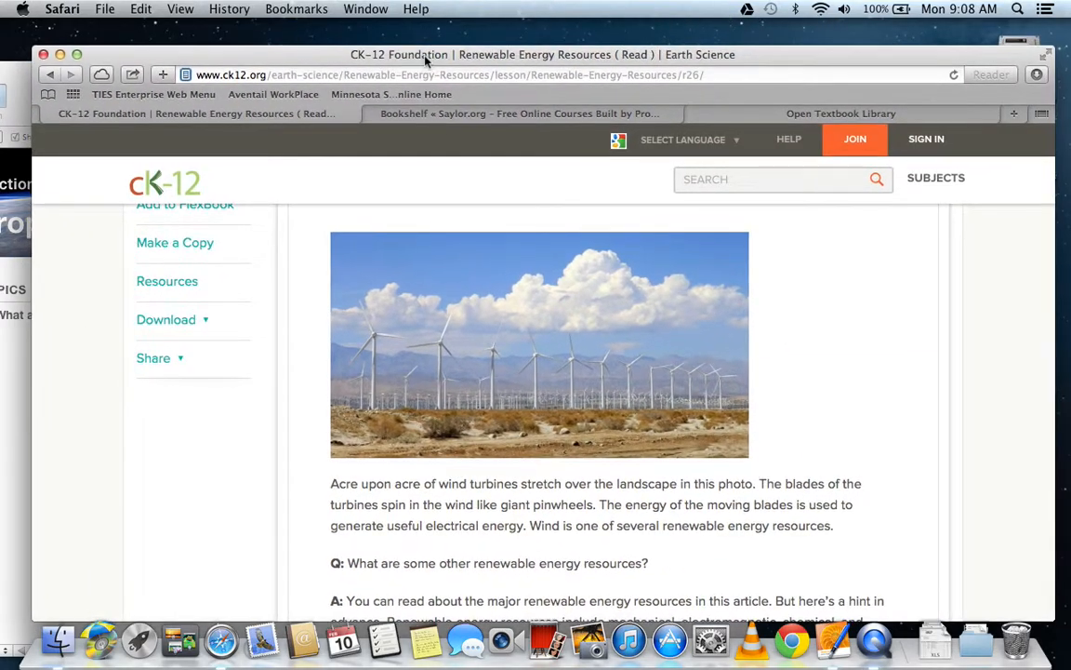
pyautogui.scroll(3, 535, 325)
pyautogui.scroll(-6, 535, 325)
pyautogui.scroll(2, 535, 324)
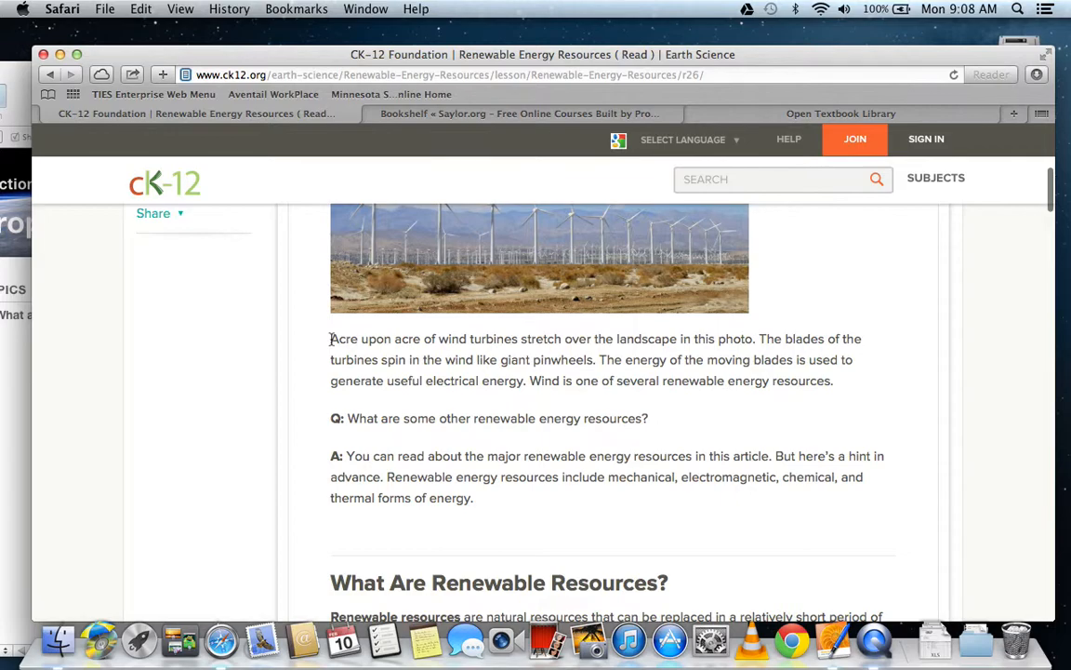
pyautogui.moveTo(332, 337); pyautogui.dragTo(838, 381)
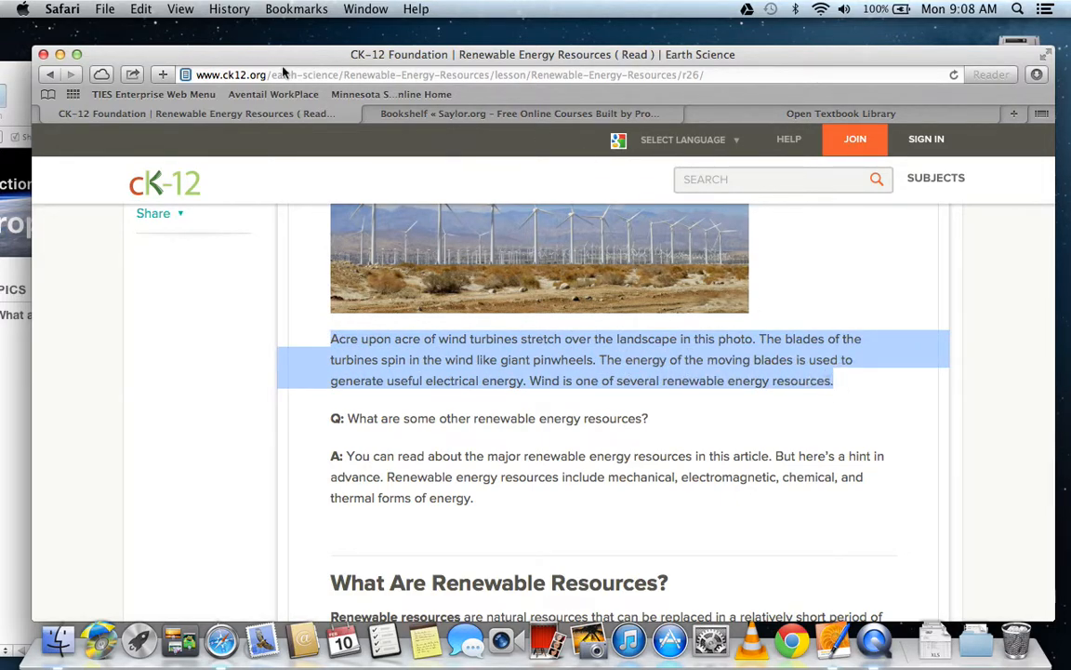
pyautogui.moveTo(275, 49); pyautogui.dragTo(686, 69)
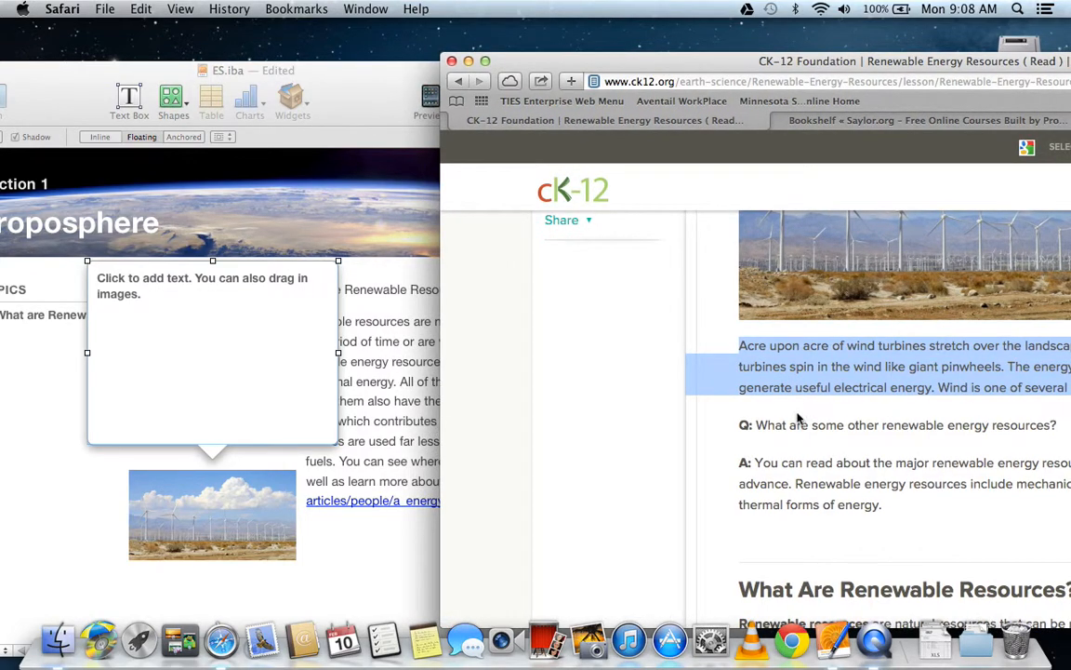
pyautogui.moveTo(797, 372); pyautogui.dragTo(216, 288)
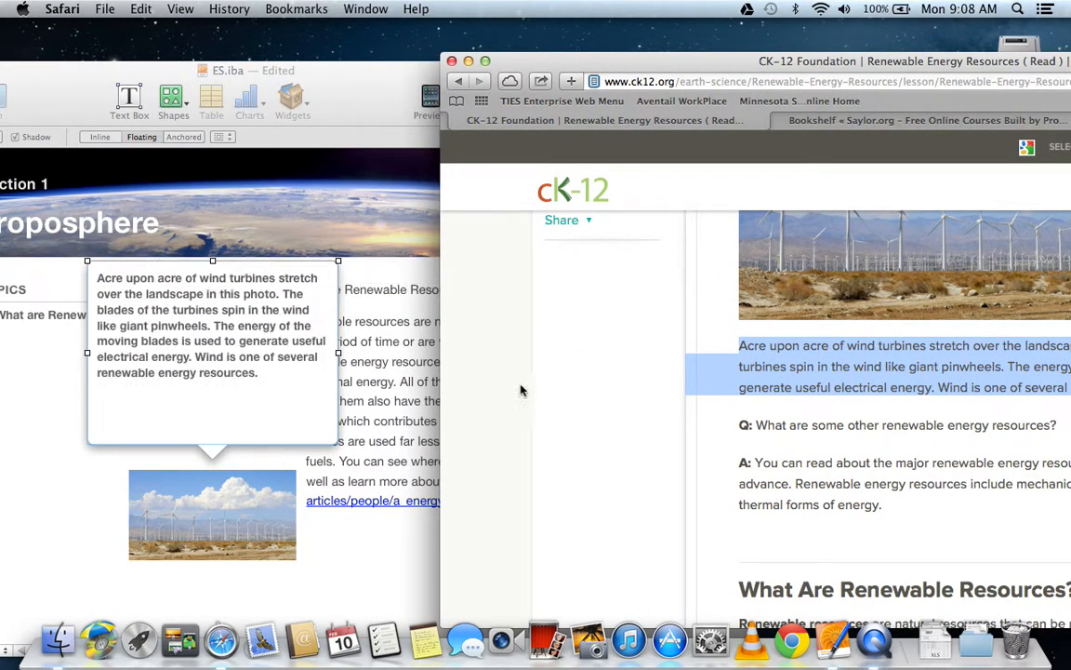
# Move the pop-over's wind turbine photo beneath the body text and enlarge it to nearly the text column's width, then close the Inspector.
pyautogui.click(372, 460)
pyautogui.moveTo(356, 106); pyautogui.dragTo(640, 64)
pyautogui.click(491, 483)
pyautogui.moveTo(491, 484); pyautogui.dragTo(394, 532)
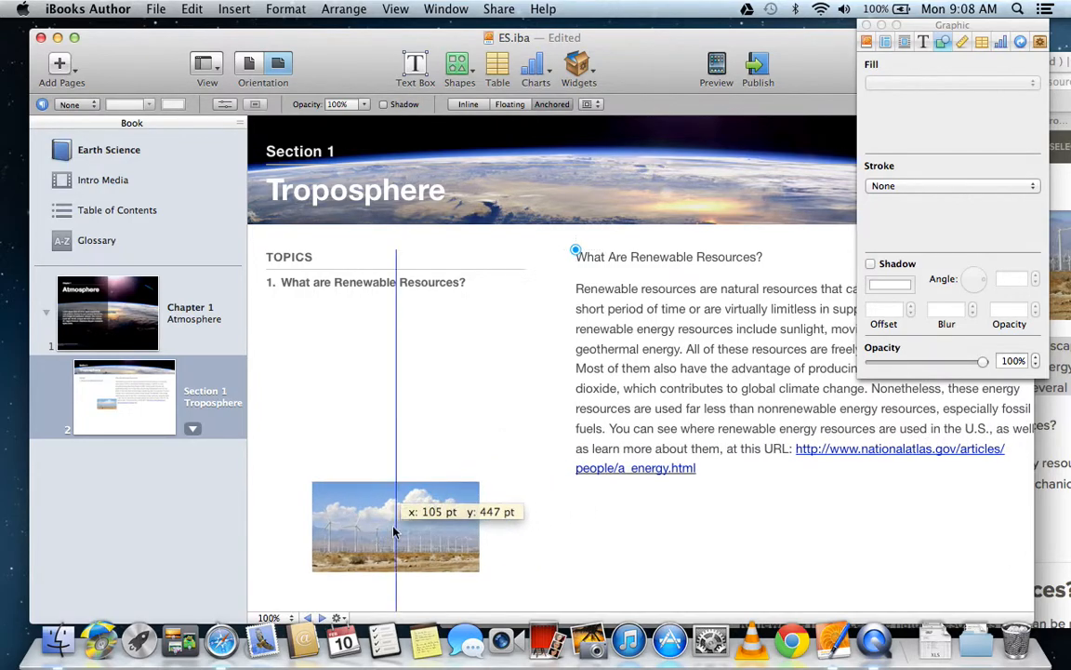
pyautogui.scroll(-3, 394, 532)
pyautogui.moveTo(395, 378); pyautogui.dragTo(652, 526)
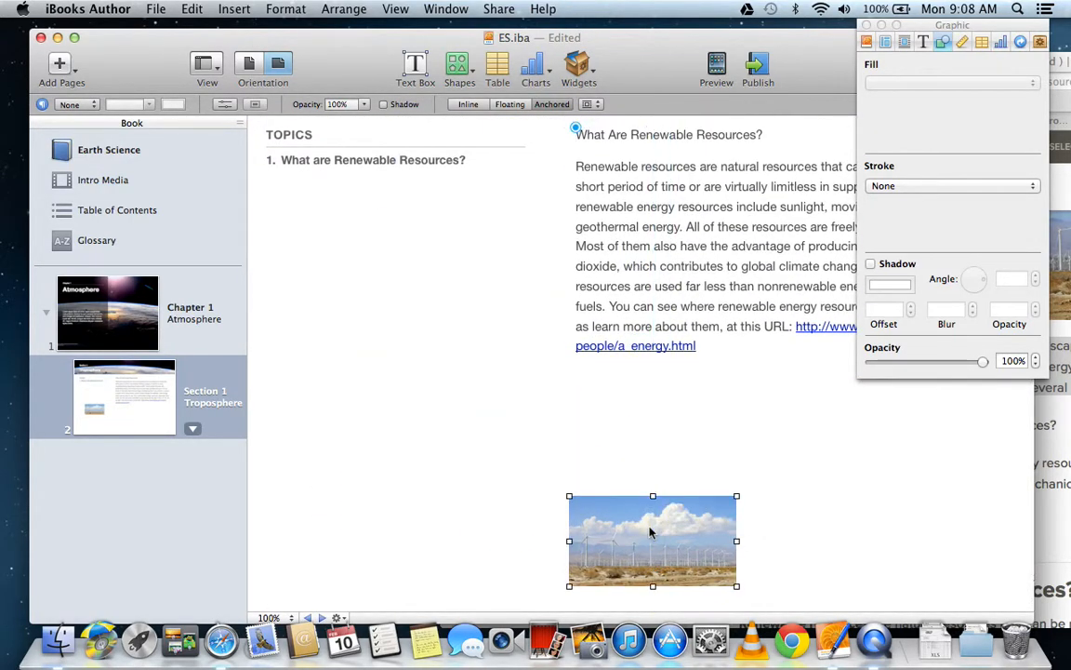
pyautogui.moveTo(738, 496); pyautogui.dragTo(859, 363)
pyautogui.moveTo(736, 466); pyautogui.dragTo(772, 461)
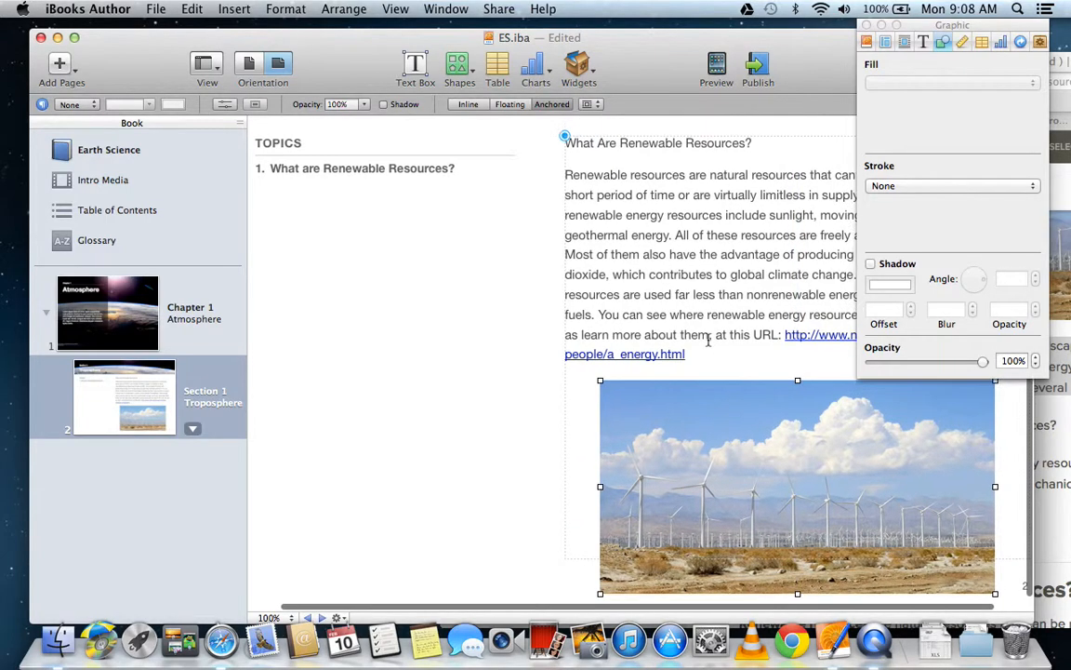
pyautogui.click(867, 25)
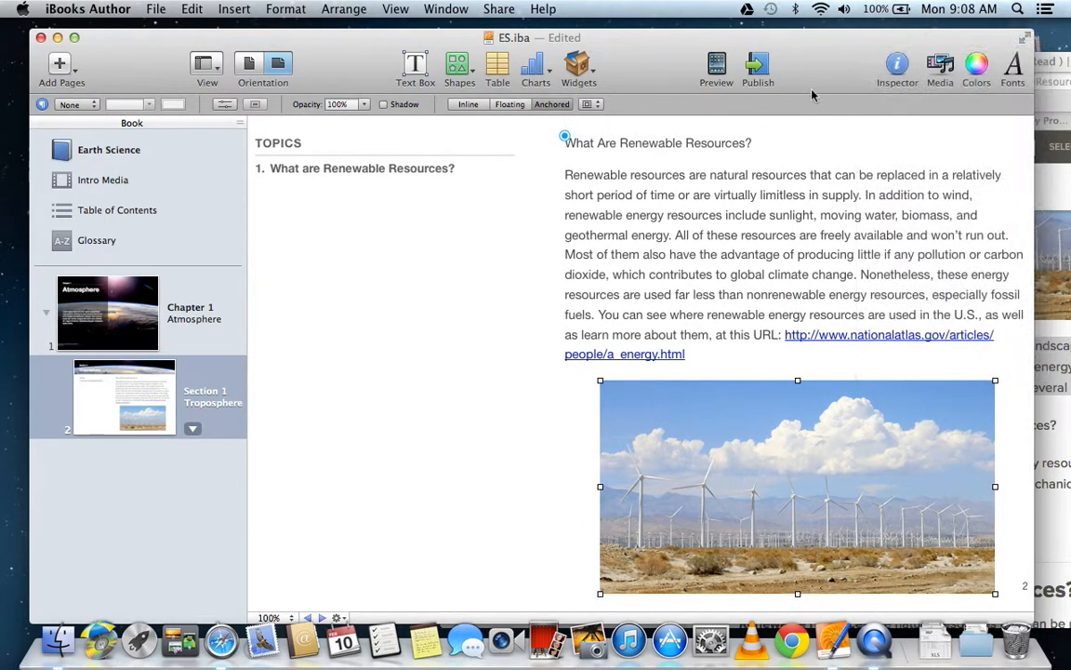
# Change the section title from Troposphere to "Renewable Resources".
pyautogui.scroll(5, 755, 338)
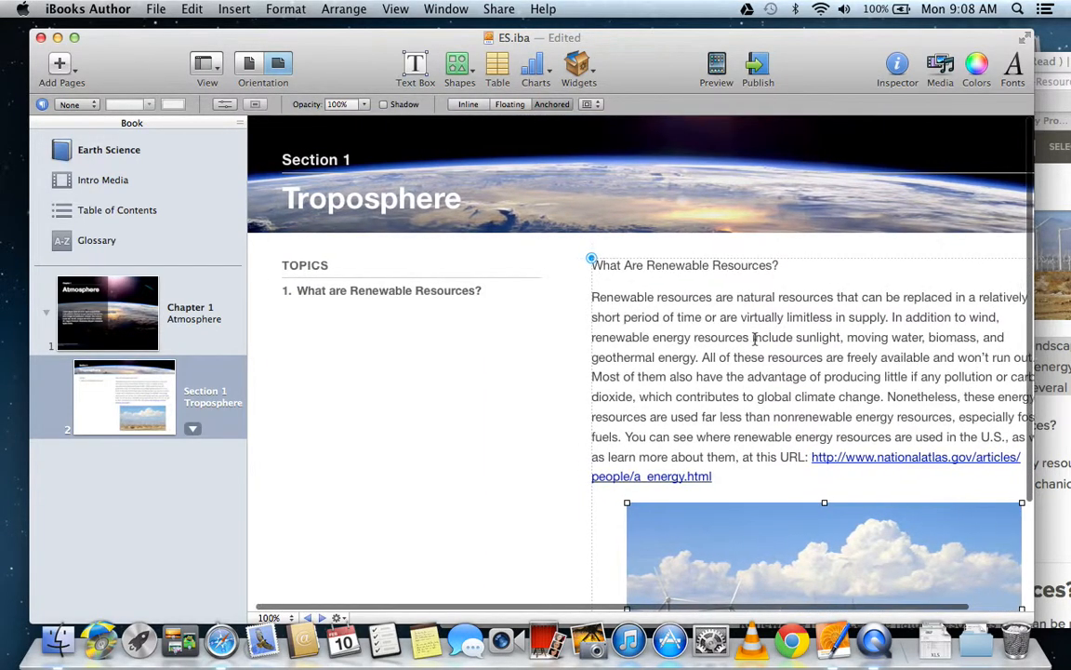
pyautogui.click(359, 180)
pyautogui.doubleClick(400, 198)
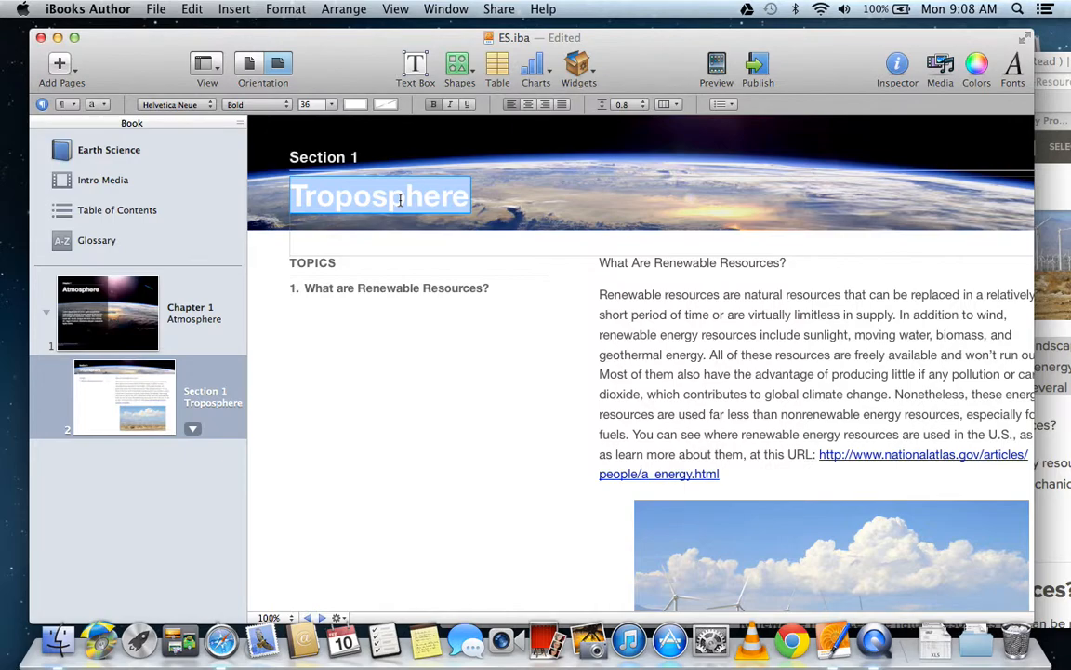
pyautogui.write('Renewa')
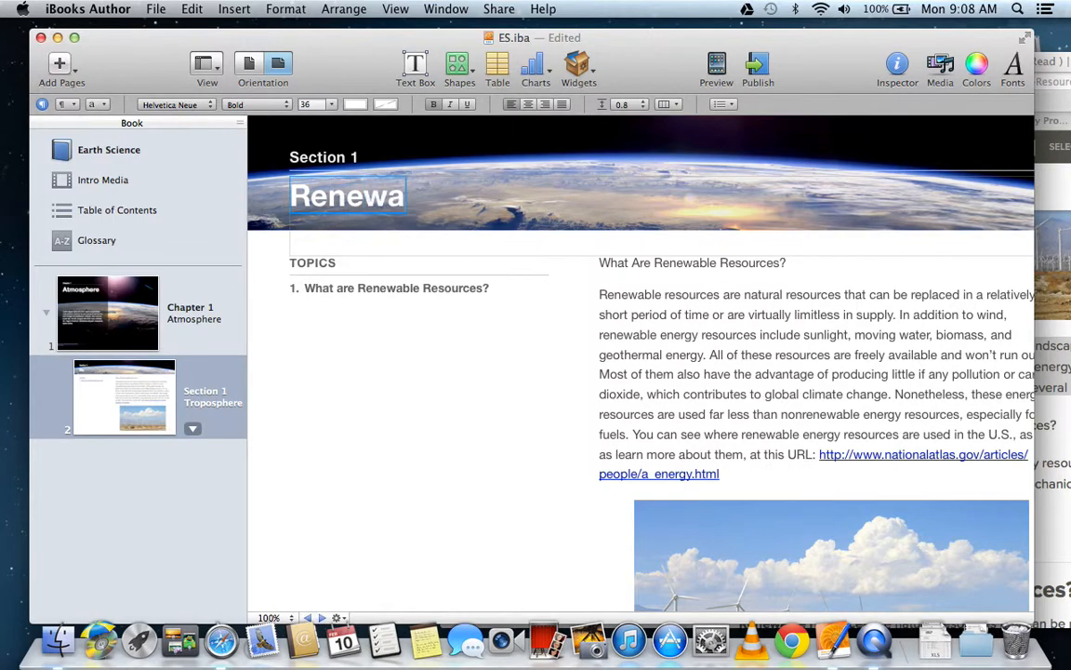
pyautogui.write('ble Resources')
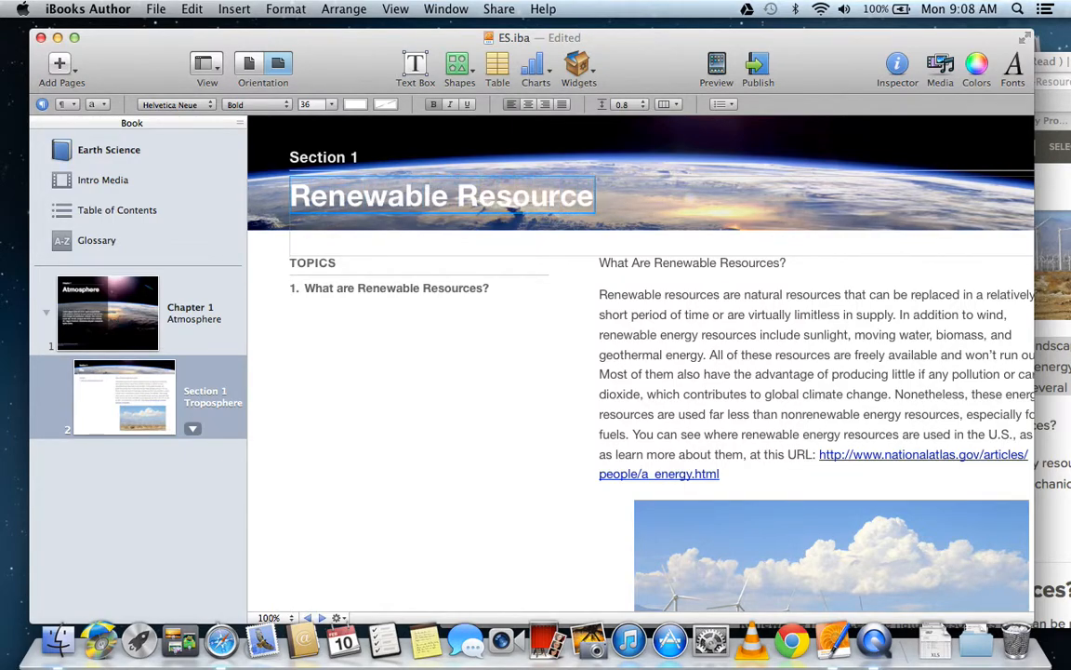
pyautogui.click(625, 320)
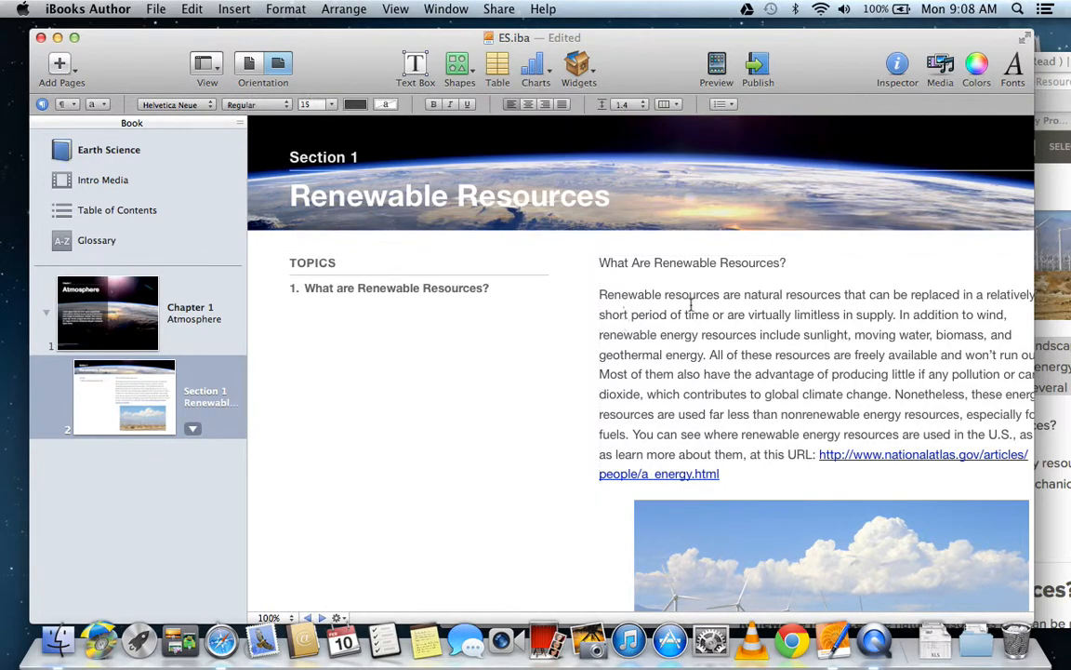
# Make the "What Are Renewable Resources?" heading above the body text bold.
pyautogui.doubleClick(660, 264)
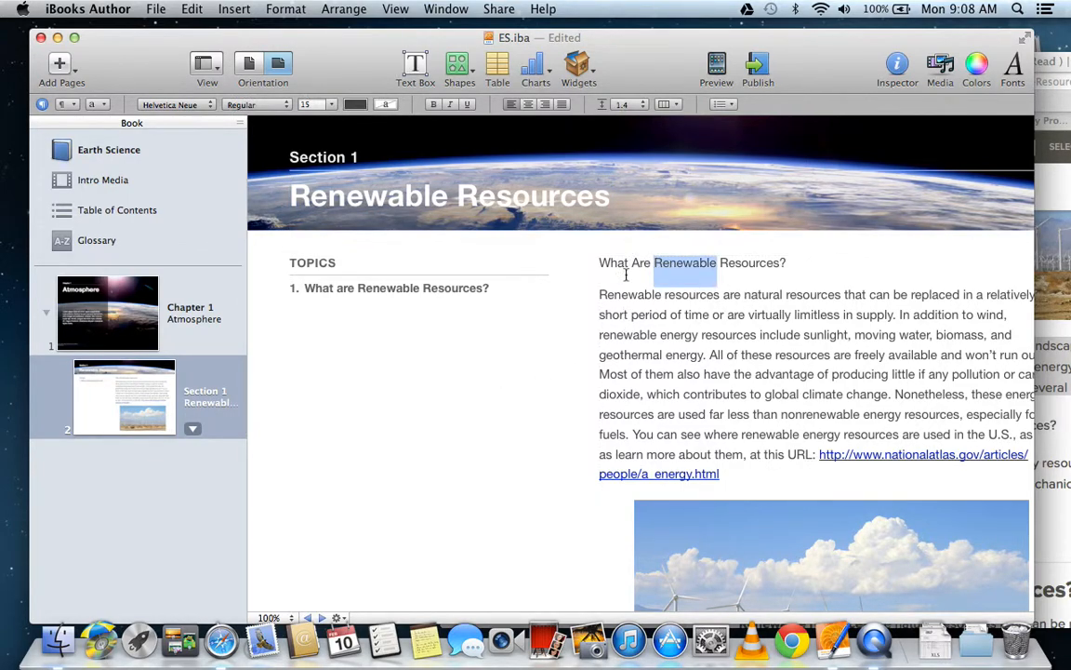
pyautogui.tripleClick(625, 267)
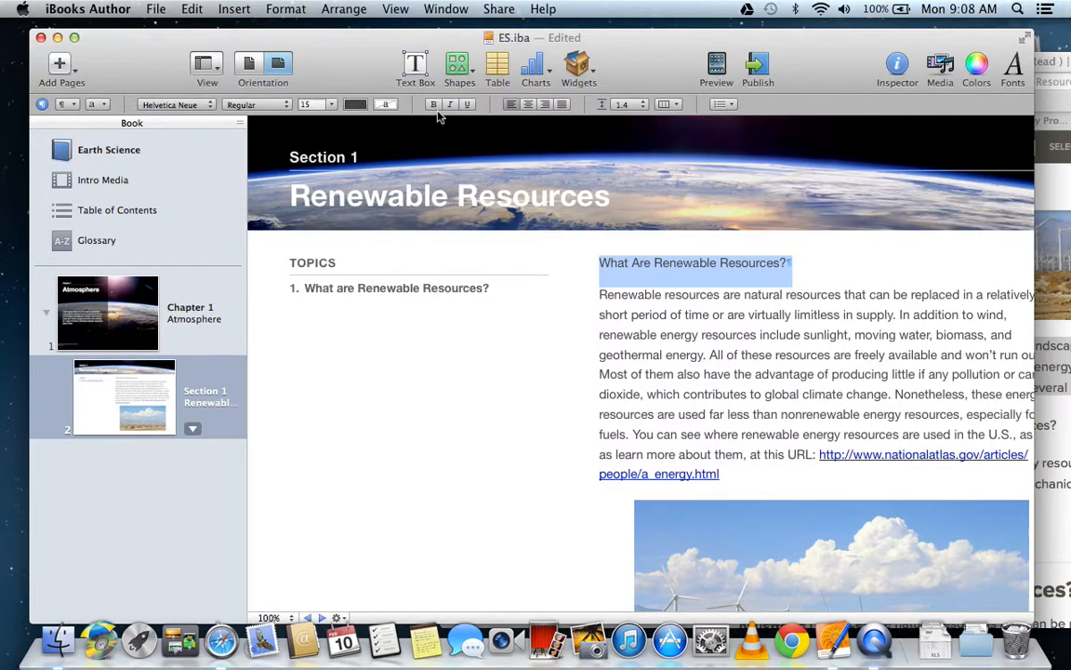
pyautogui.press('super+b')
pyautogui.click(693, 315)
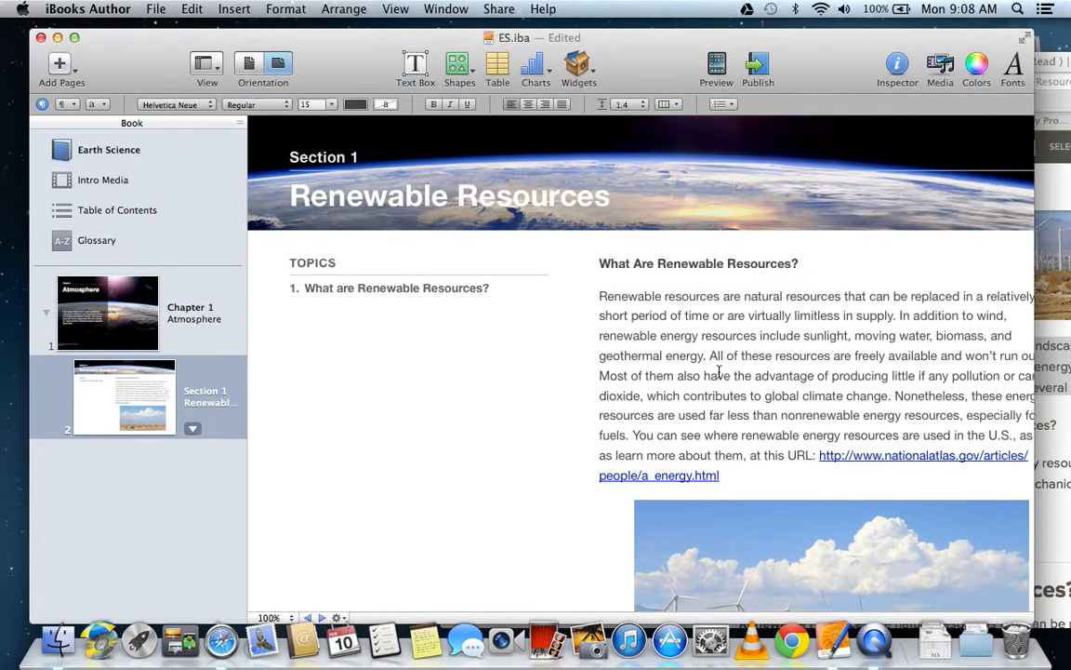
# Delete the nationalatlas.gov link and the closing sentence starting "You can see where" from the body paragraph.
pyautogui.moveTo(717, 477); pyautogui.dragTo(818, 458)
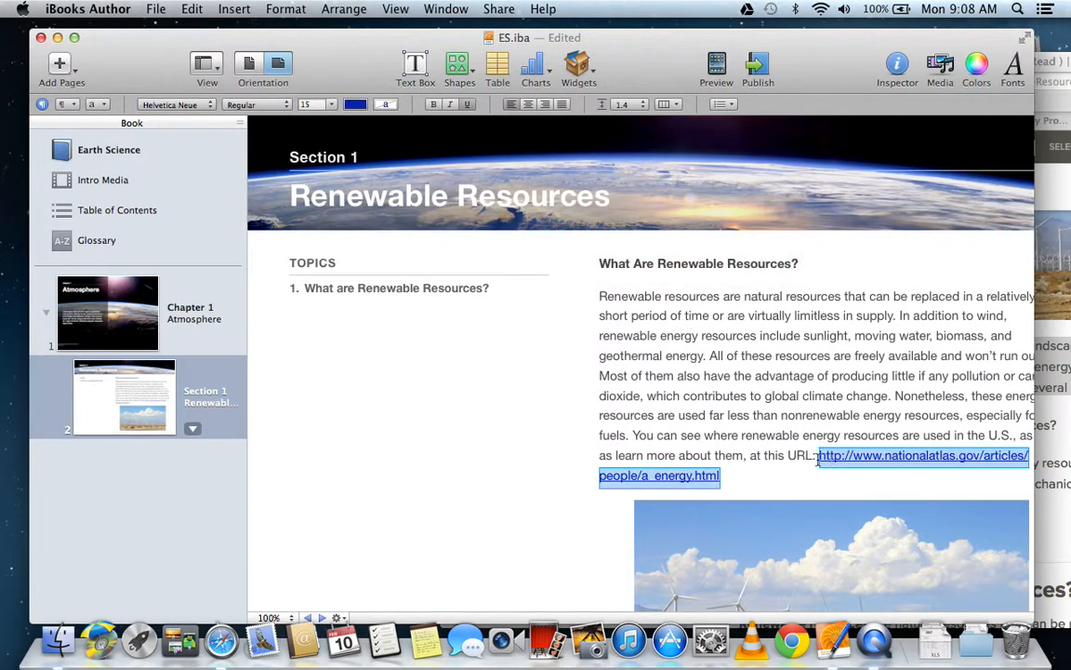
pyautogui.press('BackSpace')
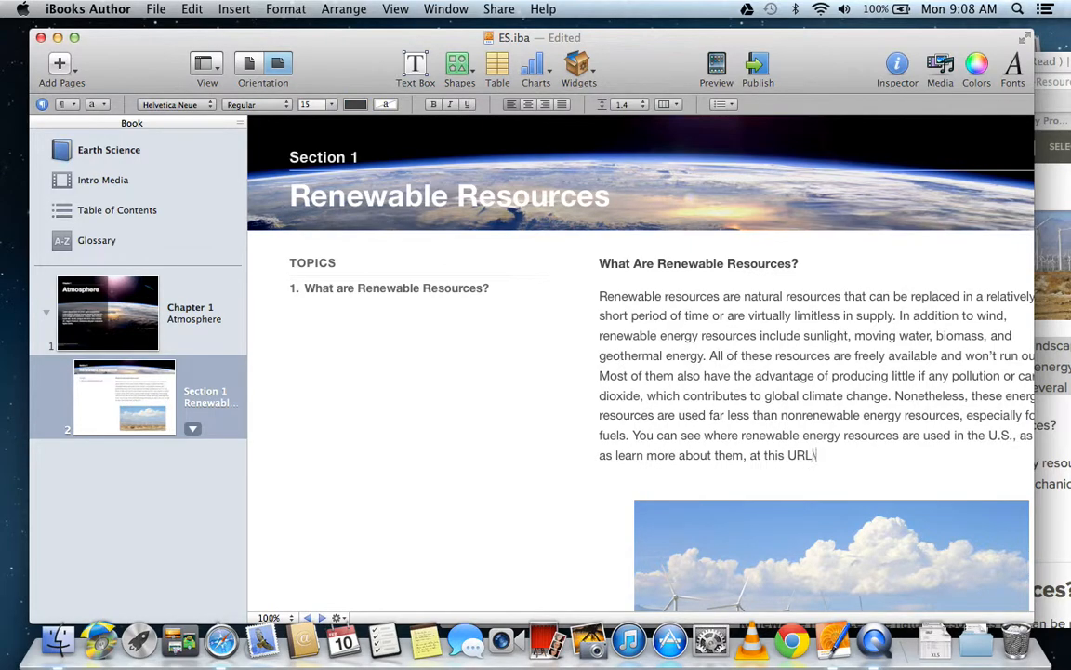
pyautogui.moveTo(837, 458); pyautogui.dragTo(635, 439)
pyautogui.press('BackSpace')
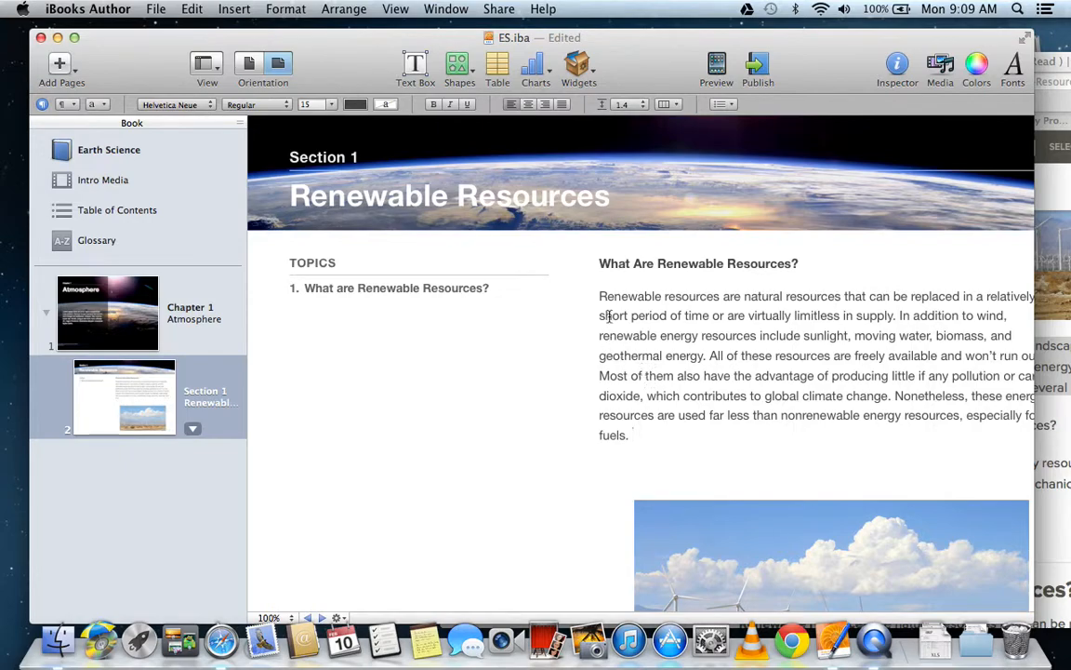
# Shift the wind turbine photo slightly upward, closer to the shortened body paragraph.
pyautogui.hscroll(3, 632, 312)
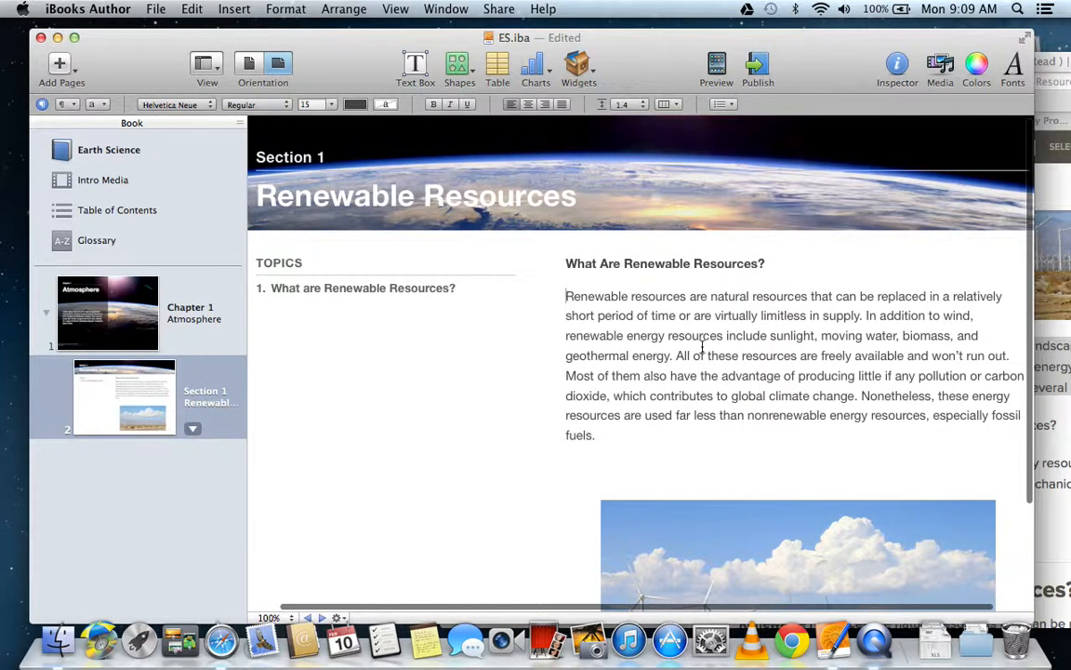
pyautogui.scroll(-2, 736, 322)
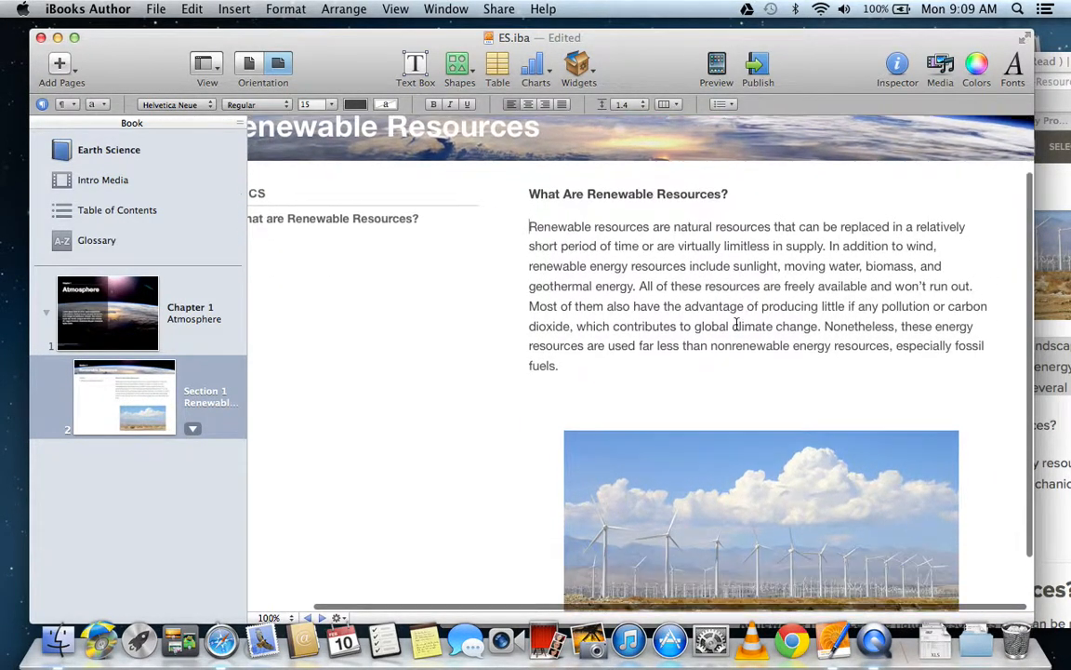
pyautogui.scroll(-1, 736, 325)
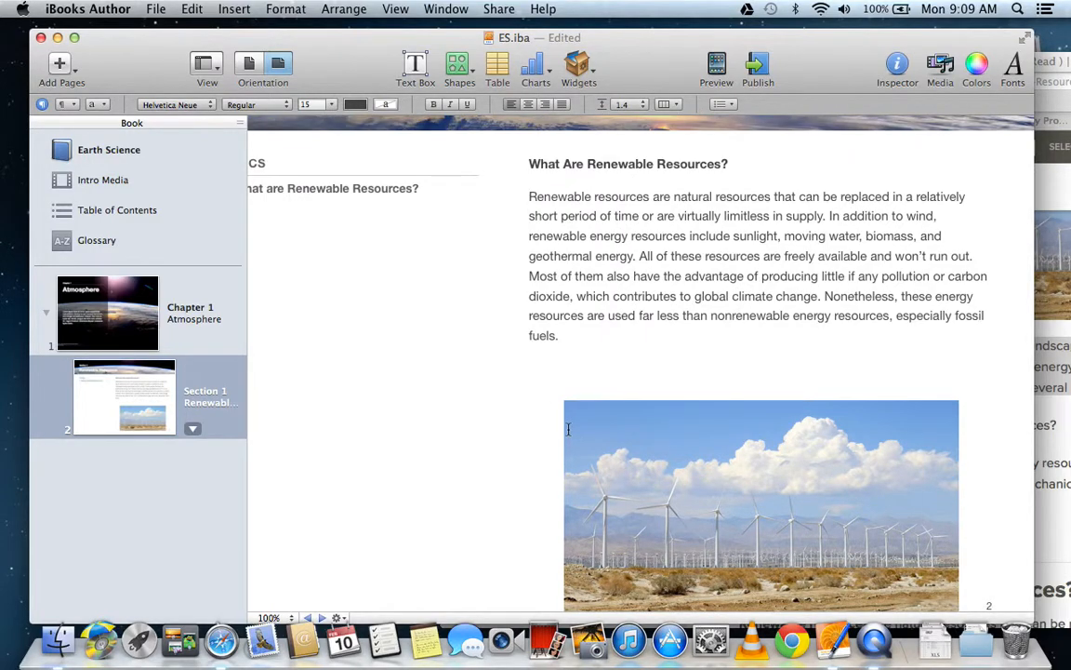
pyautogui.moveTo(704, 461); pyautogui.dragTo(703, 437)
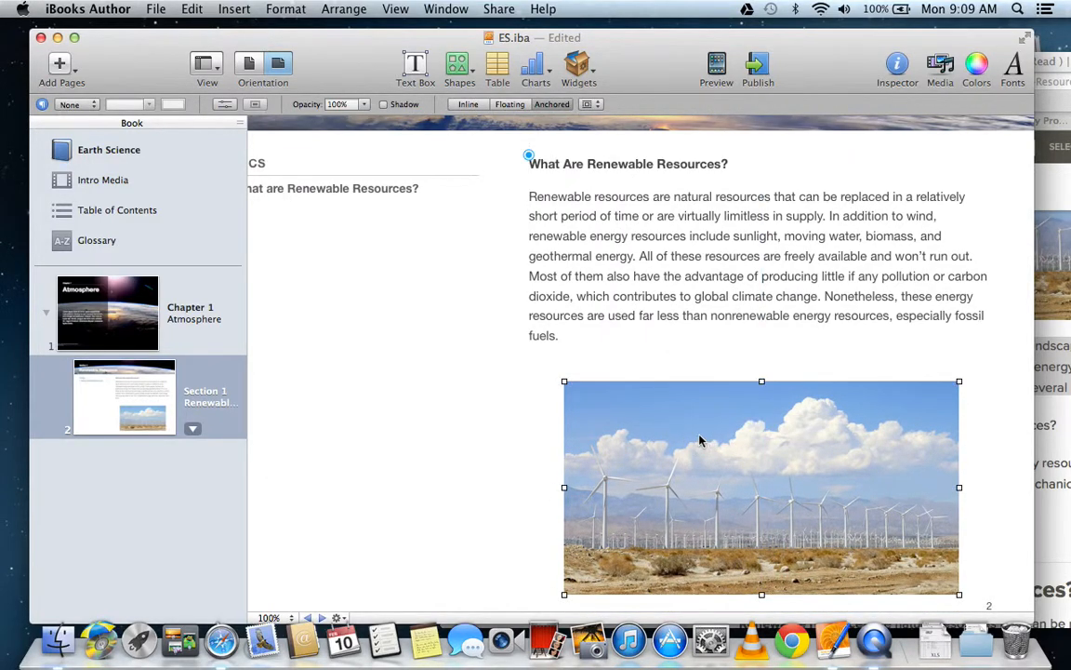
pyautogui.click(705, 304)
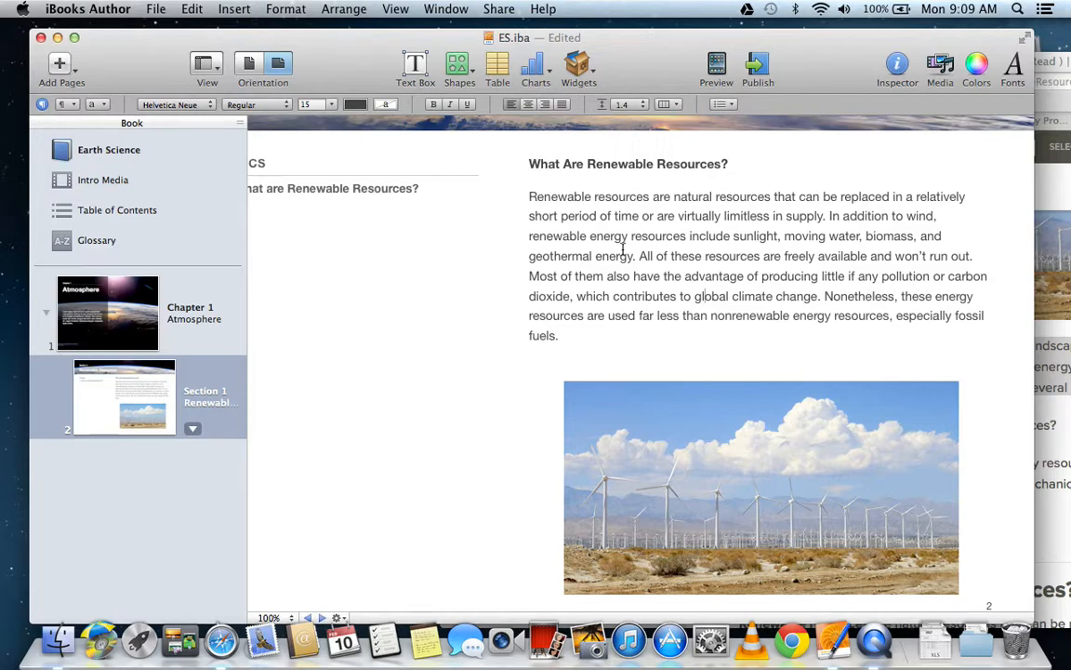
pyautogui.doubleClick(662, 235)
pyautogui.scroll(-3, 689, 393)
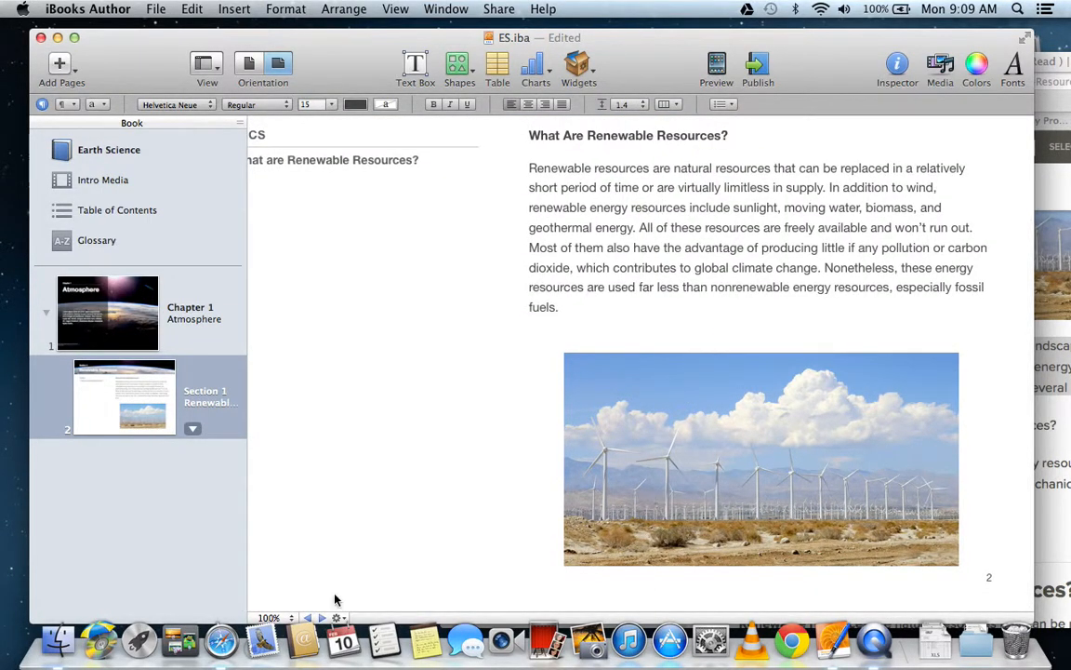
# Switch to Safari, bring its window fully into view, and show the Saylor.org Bookshelf page.
pyautogui.click(222, 640)
pyautogui.moveTo(634, 60); pyautogui.dragTo(284, 59)
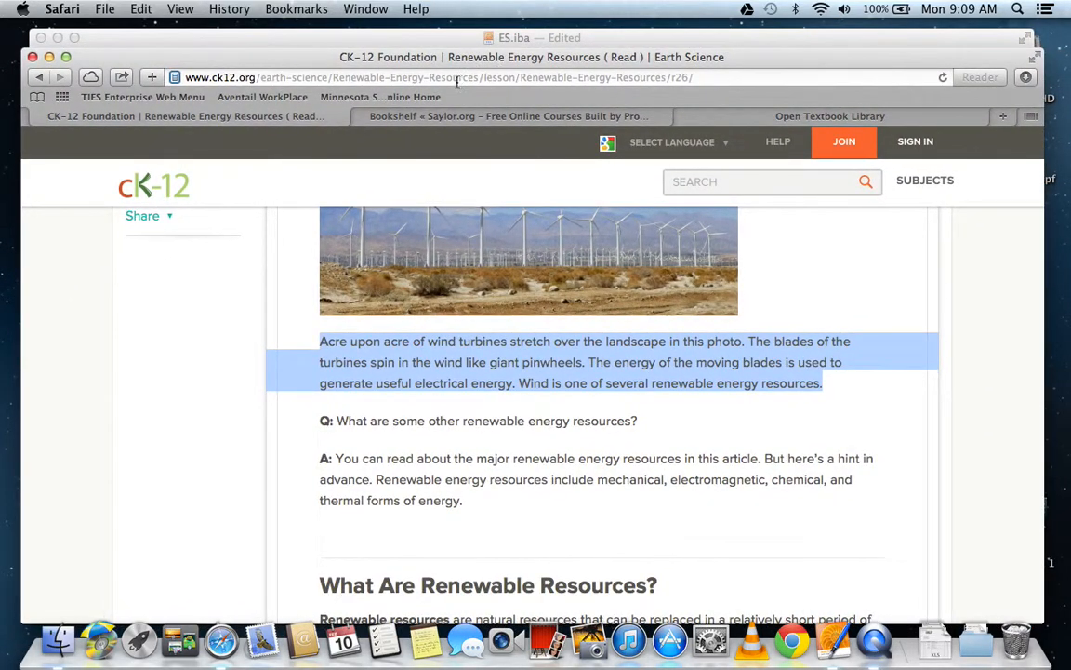
pyautogui.click(472, 118)
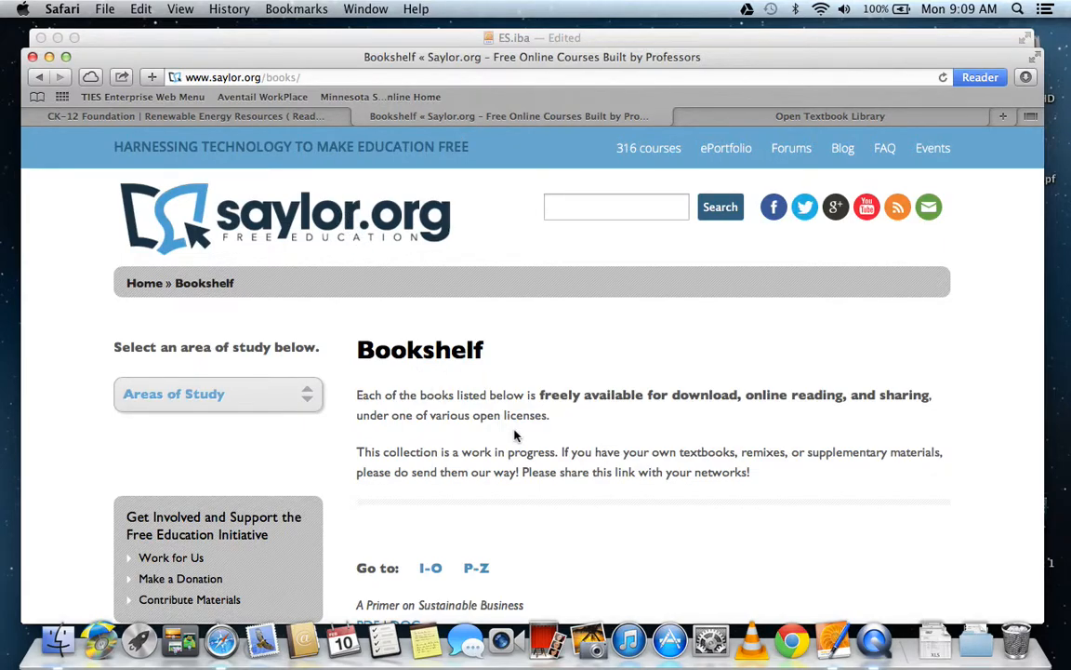
# Look through the Saylor.org Bookshelf for the available open textbooks and their download formats.
pyautogui.scroll(-5, 515, 432)
pyautogui.scroll(-4, 515, 432)
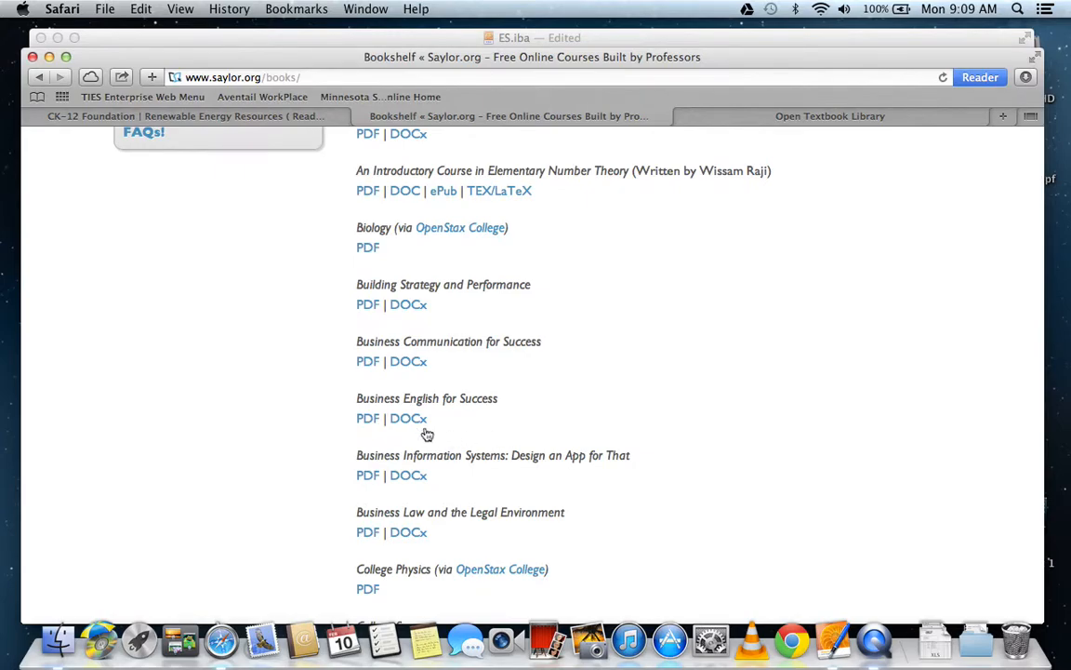
pyautogui.scroll(-5, 503, 425)
pyautogui.scroll(-6, 508, 426)
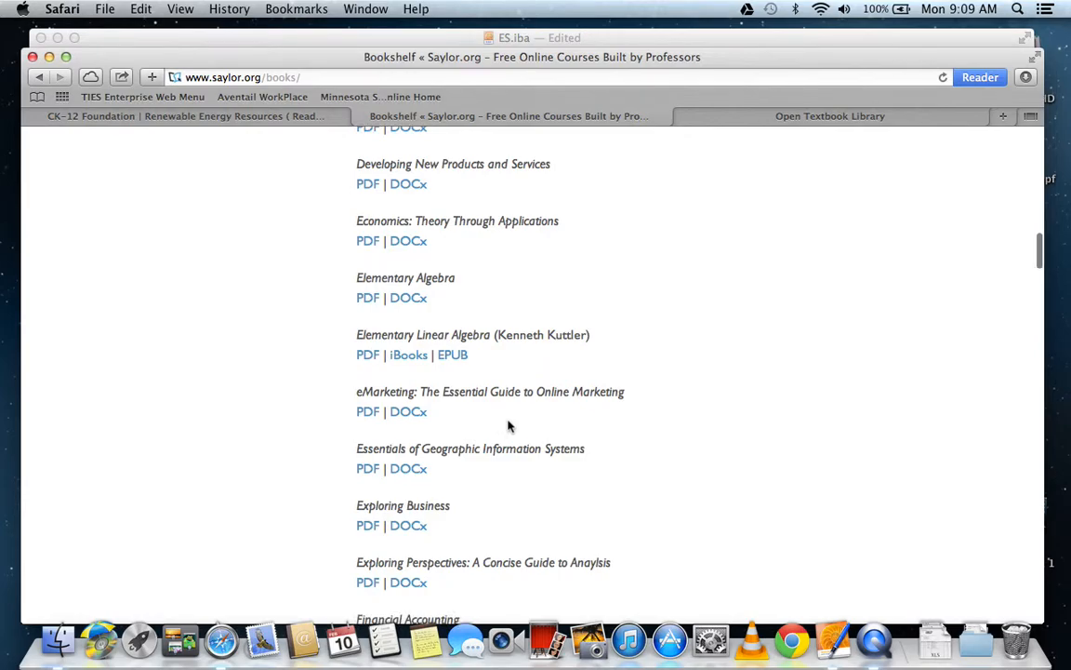
pyautogui.scroll(-10, 507, 426)
pyautogui.scroll(-6, 507, 426)
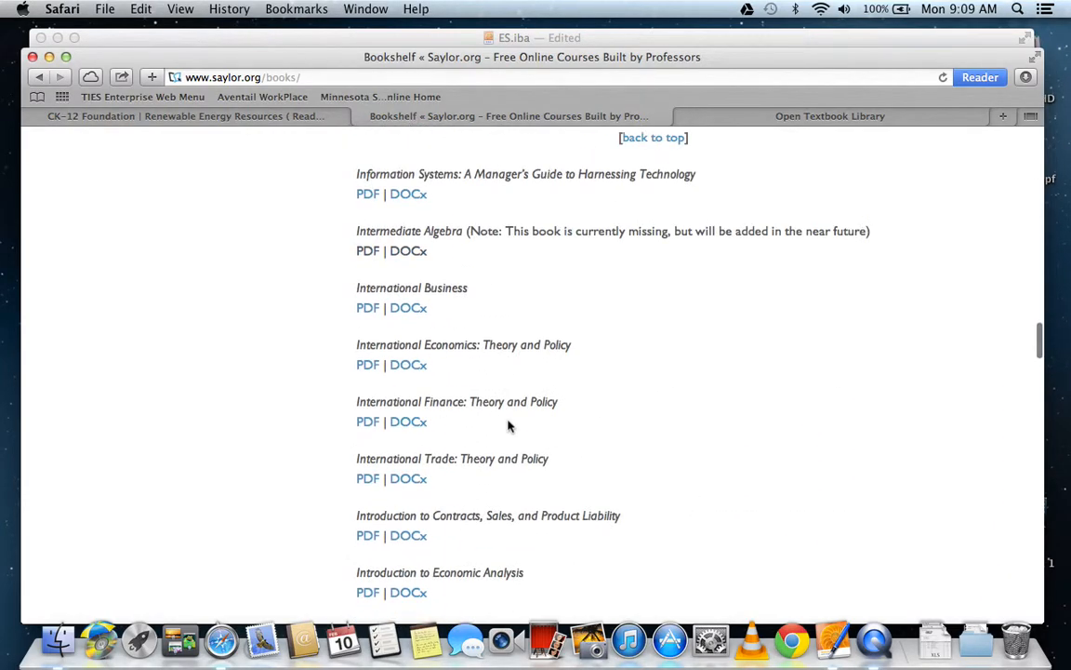
pyautogui.scroll(3, 508, 426)
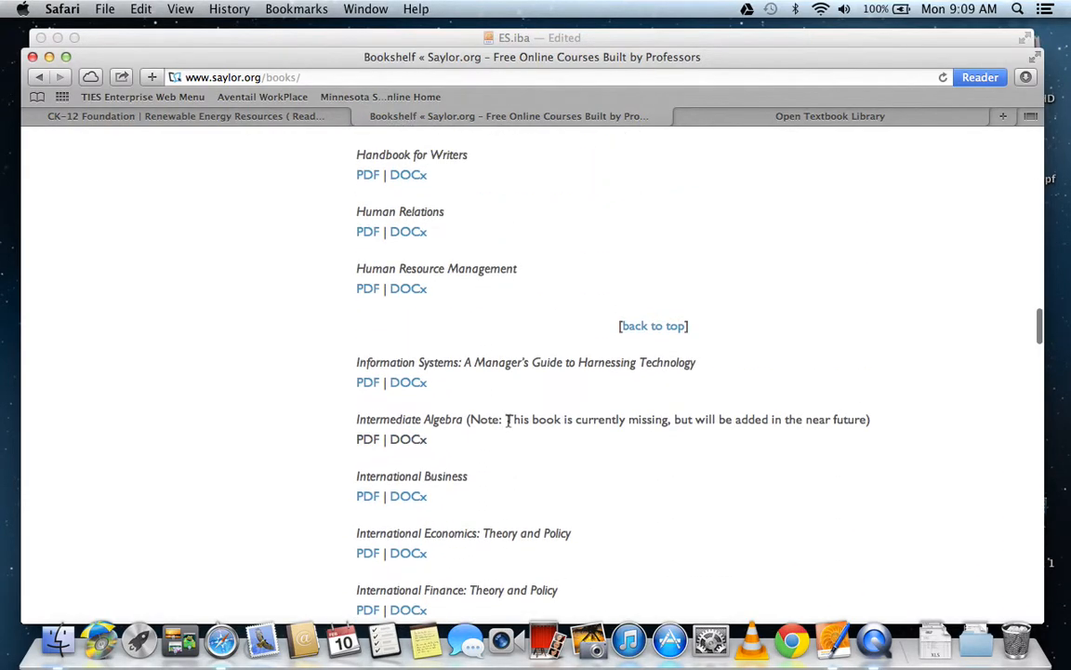
# Show the Open Textbook Library page and review its introduction and list of browsable subjects.
pyautogui.click(772, 117)
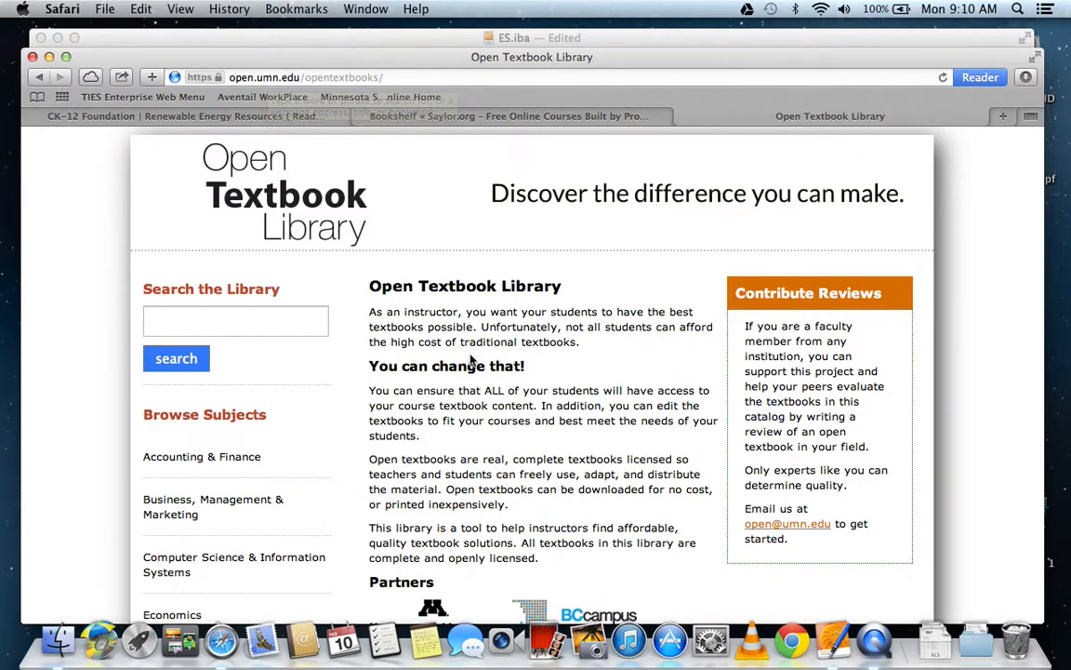
pyautogui.scroll(-3, 471, 353)
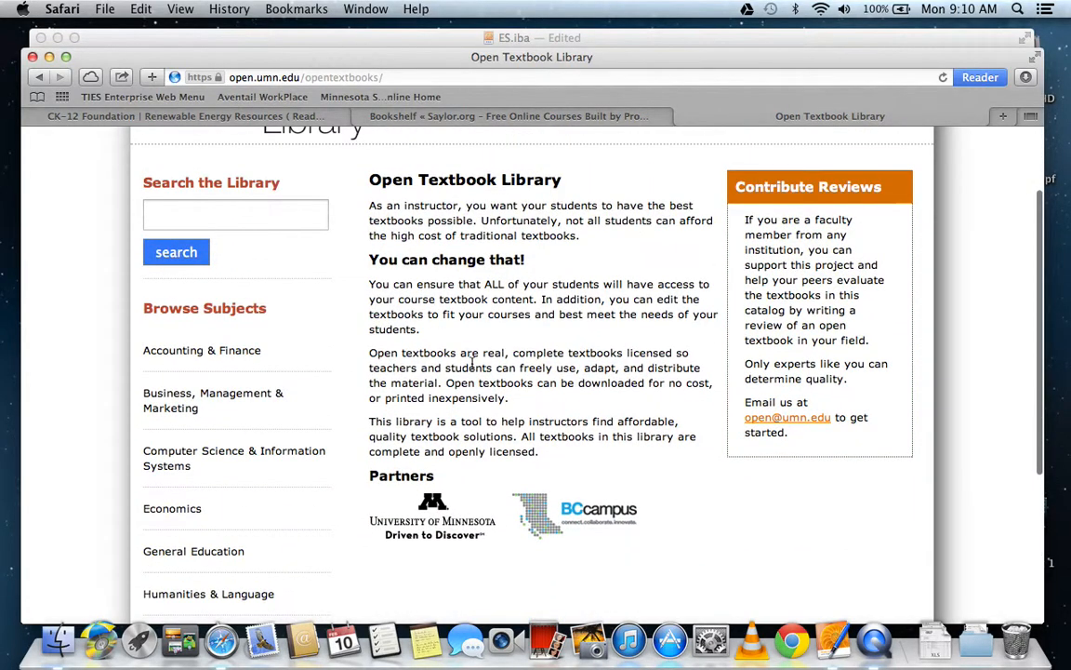
pyautogui.scroll(-2, 473, 363)
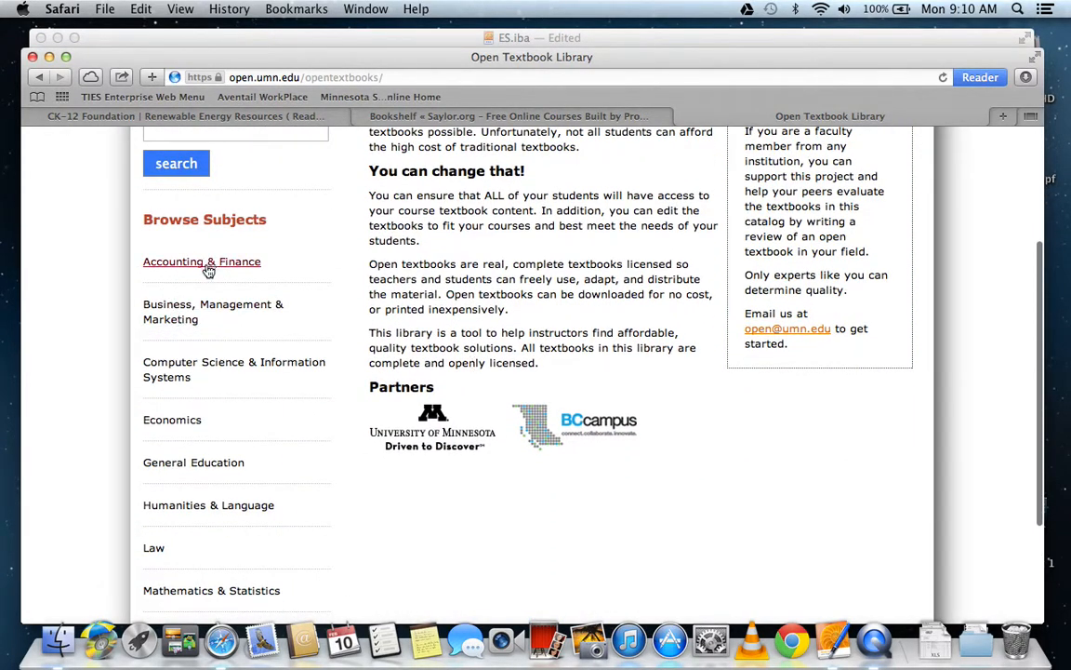
pyautogui.scroll(-4, 206, 433)
pyautogui.scroll(2, 202, 430)
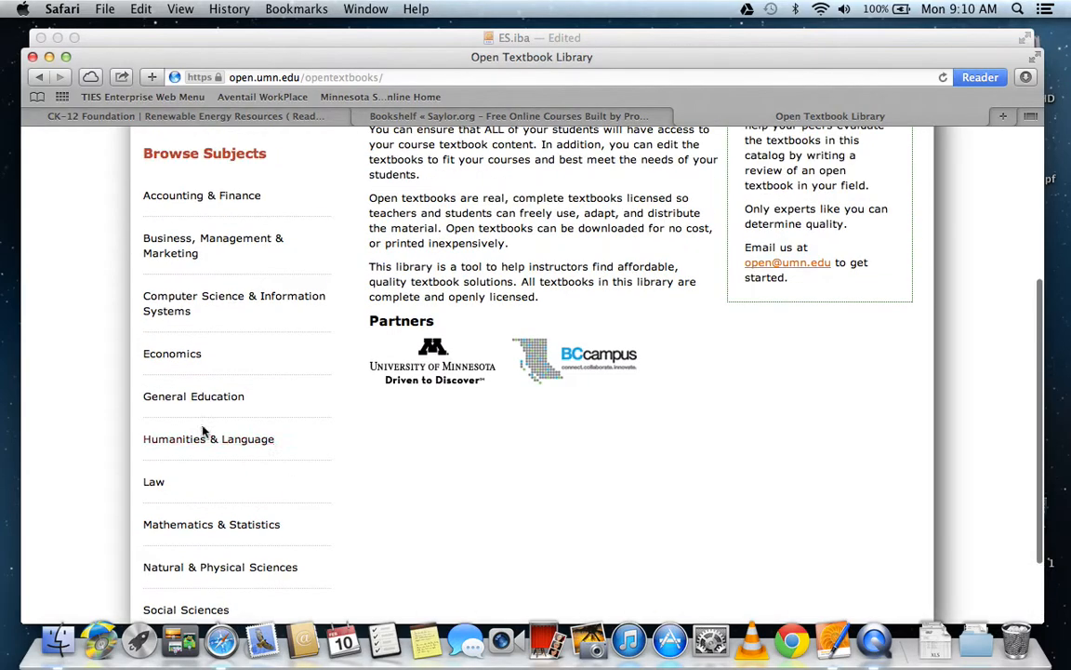
pyautogui.scroll(5, 275, 309)
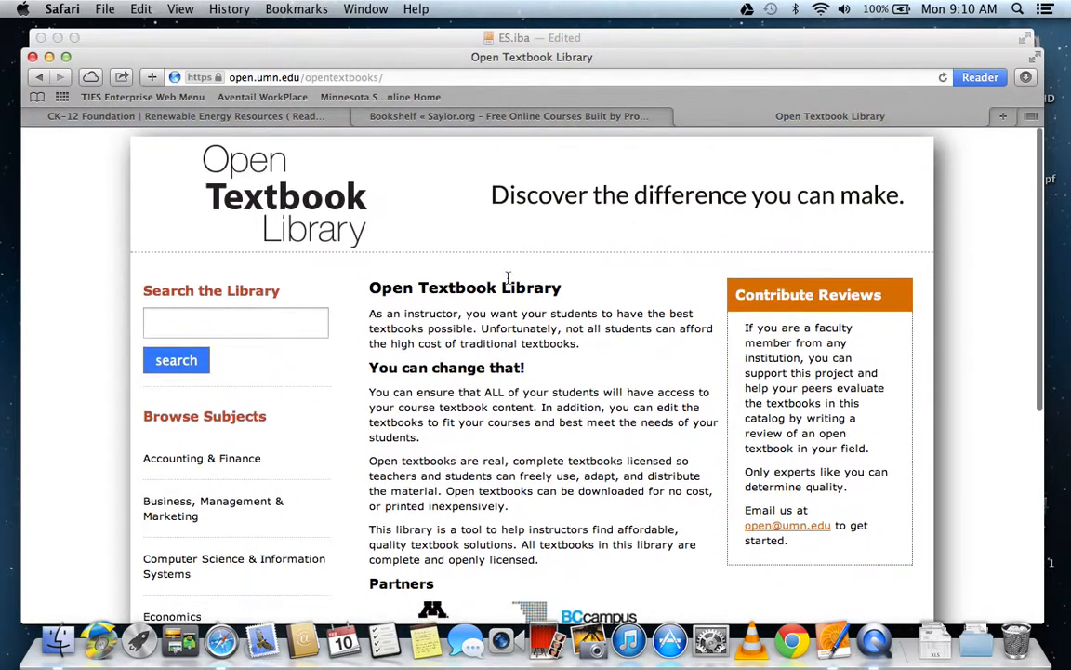
# Switch to the ES.iba book in iBooks Author and review its cover, Chapter 1 and the Renewable Resources section.
pyautogui.click(576, 40)
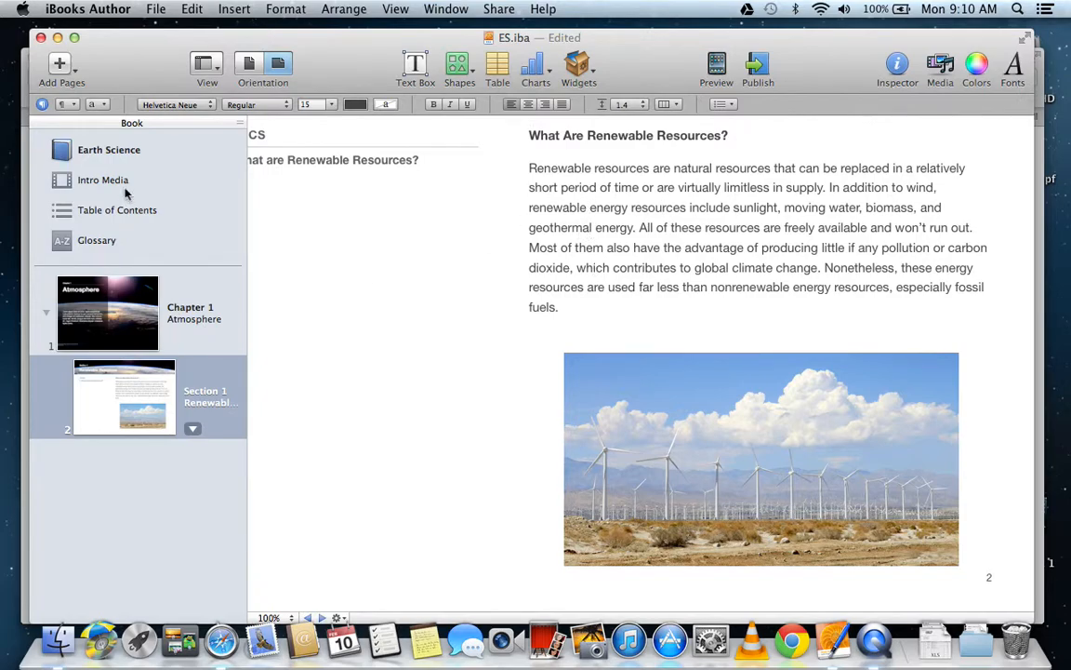
pyautogui.click(120, 154)
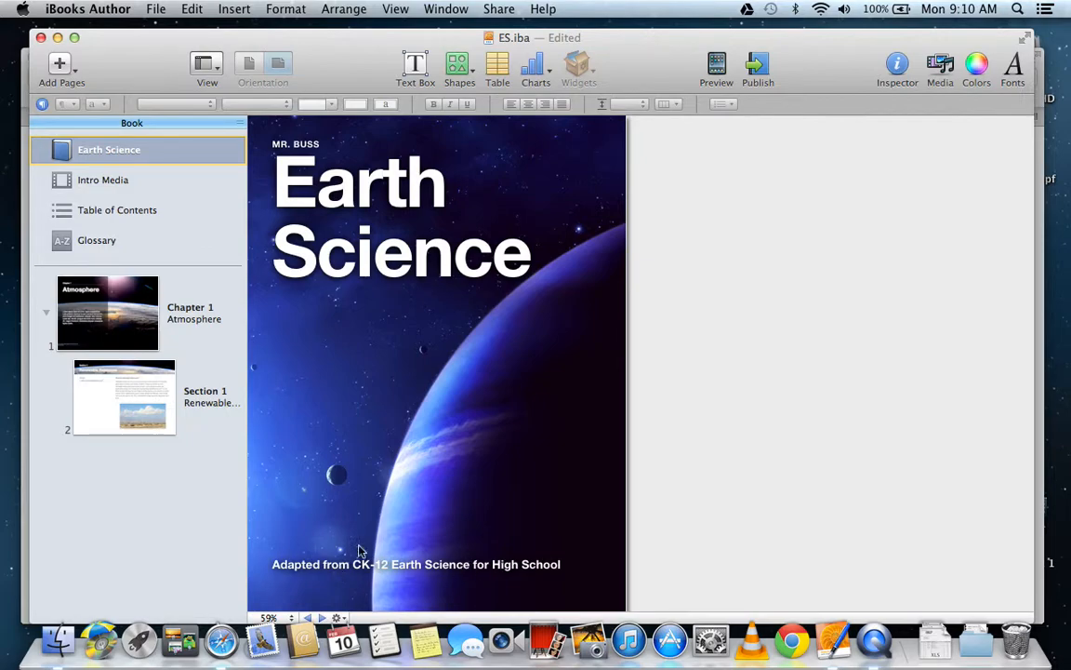
pyautogui.click(93, 309)
pyautogui.click(118, 367)
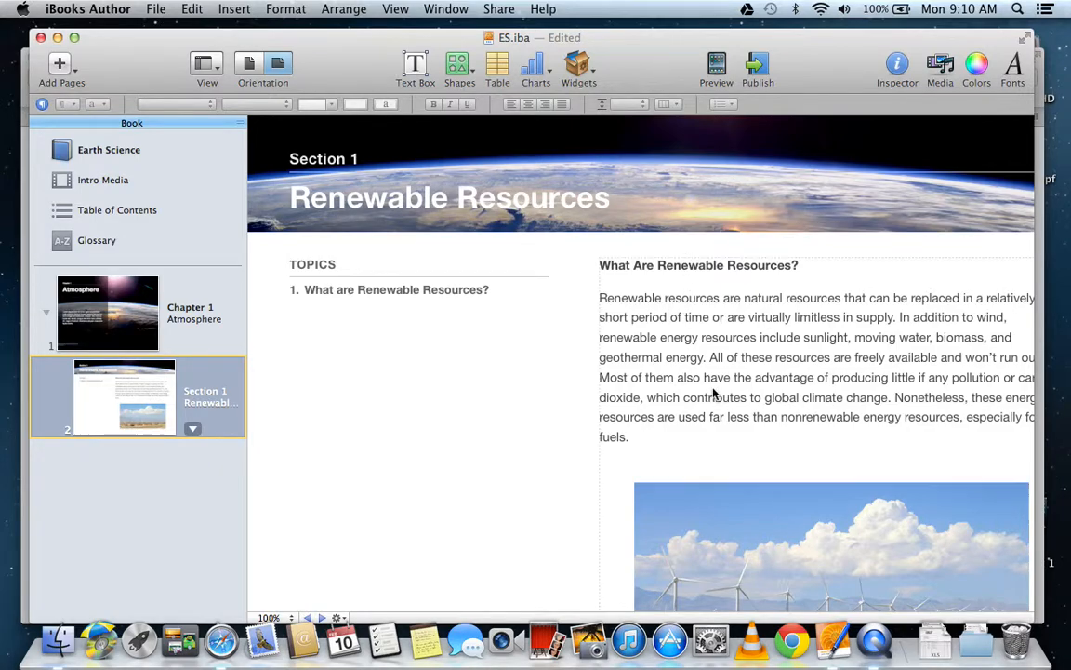
pyautogui.scroll(-3, 711, 390)
pyautogui.scroll(-1, 715, 393)
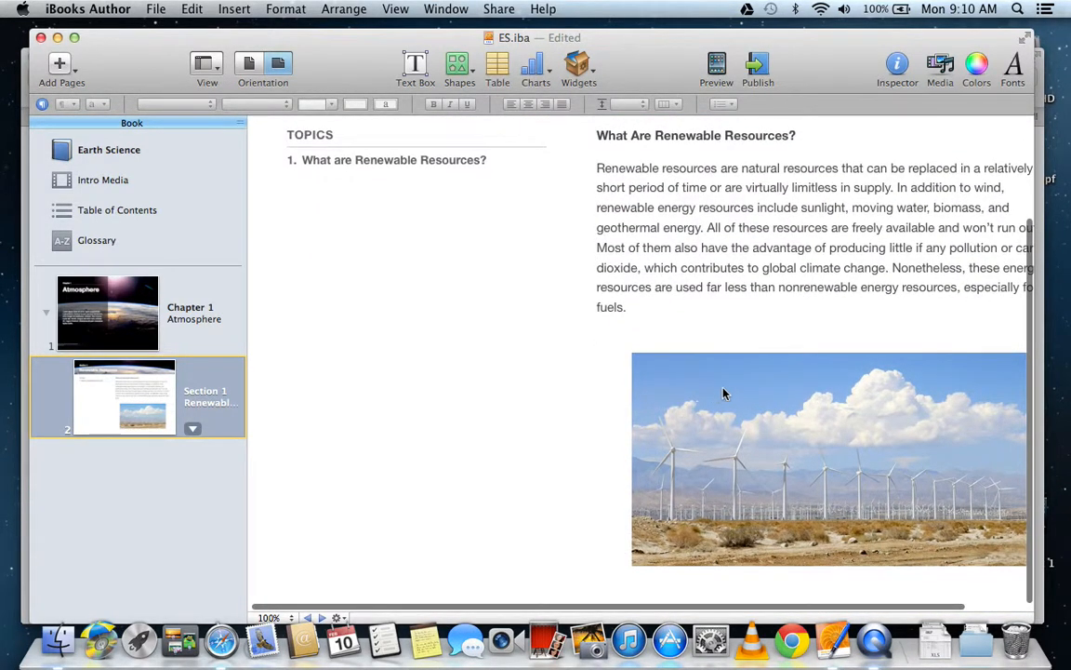